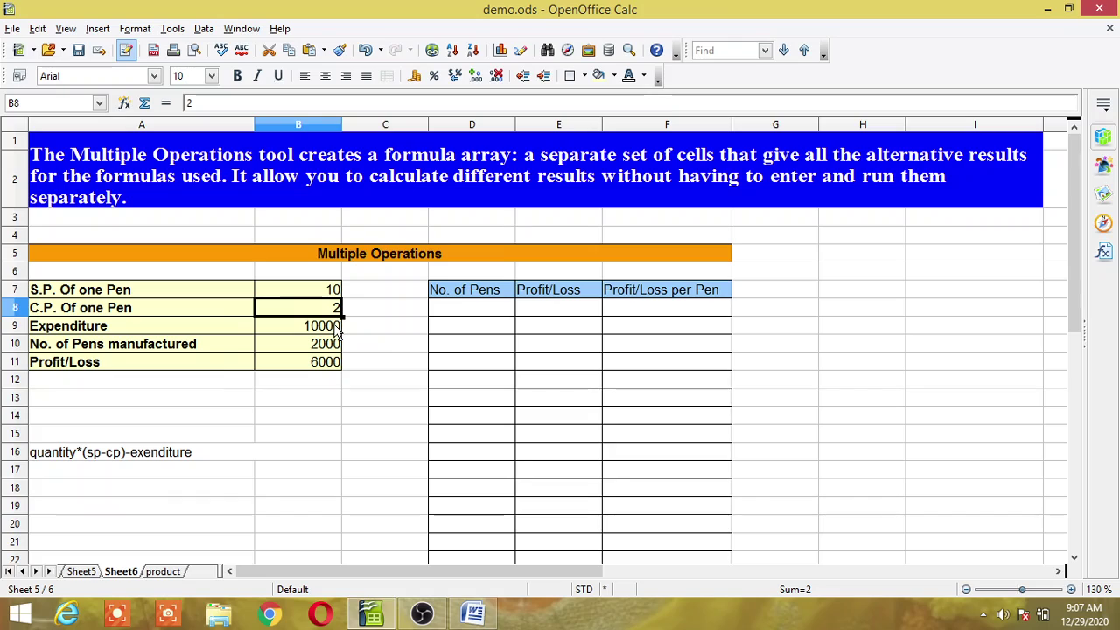
- Enter 1000 and 2000 as the first two quantities in cells D8 and D9 under No. of Pens
{"action": "left_click", "coordinate": [336, 330]}
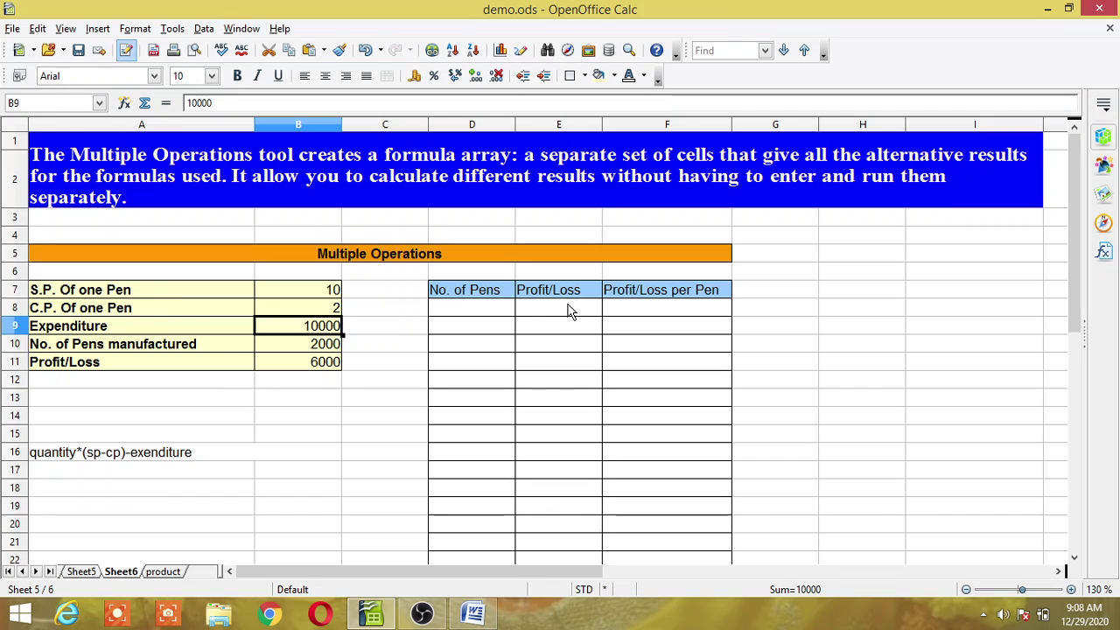
{"action": "left_click", "coordinate": [493, 315]}
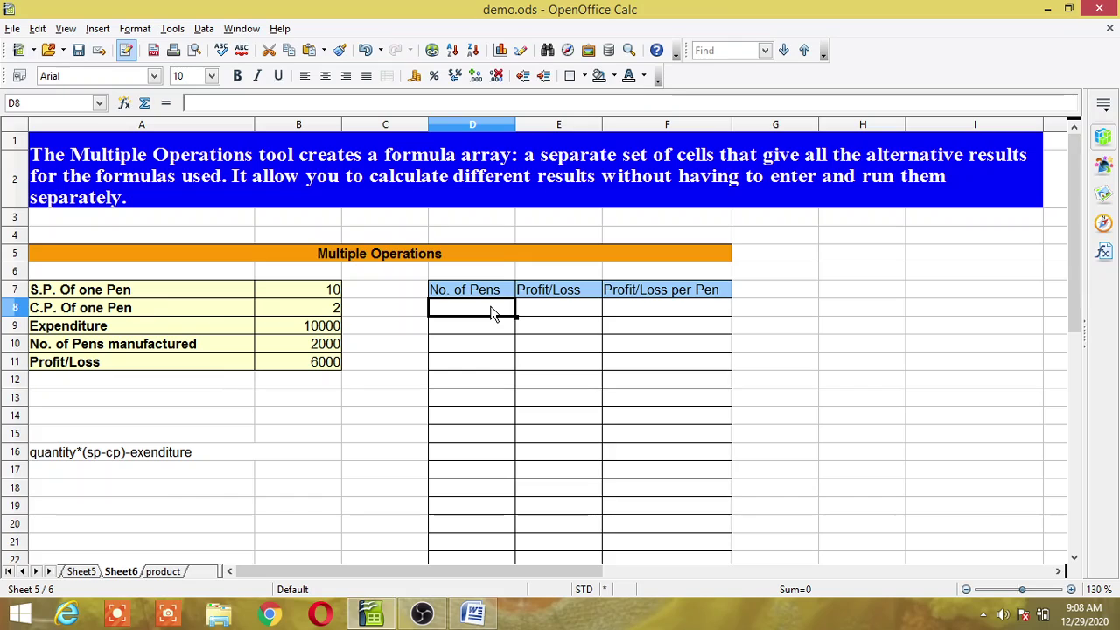
{"action": "type", "text": "100"}
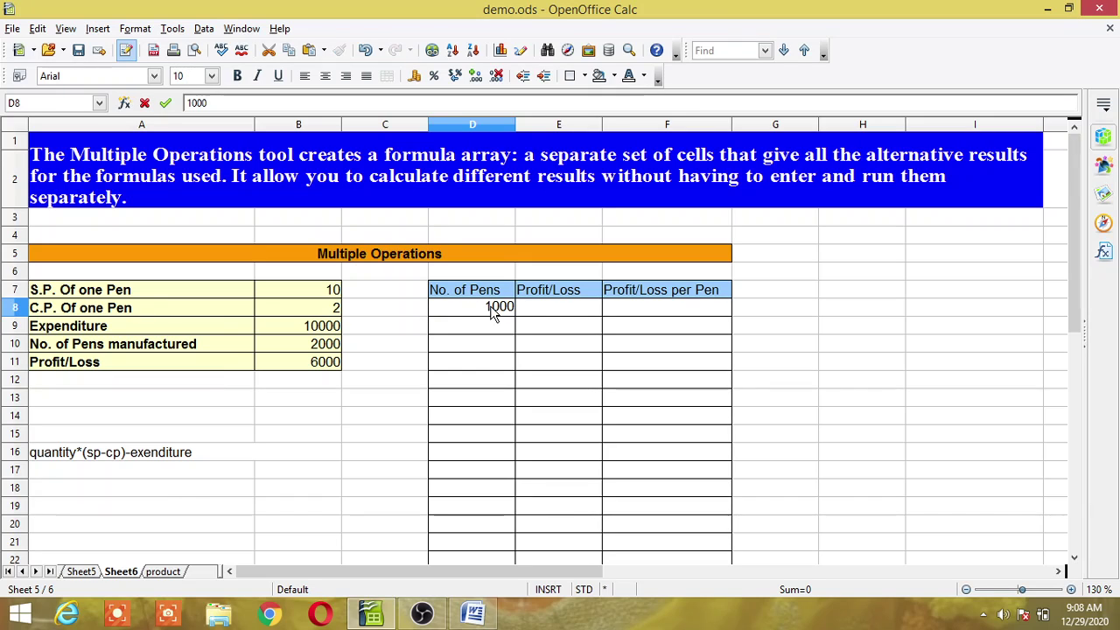
{"action": "type", "text": "0"}
{"action": "key", "text": "Return"}
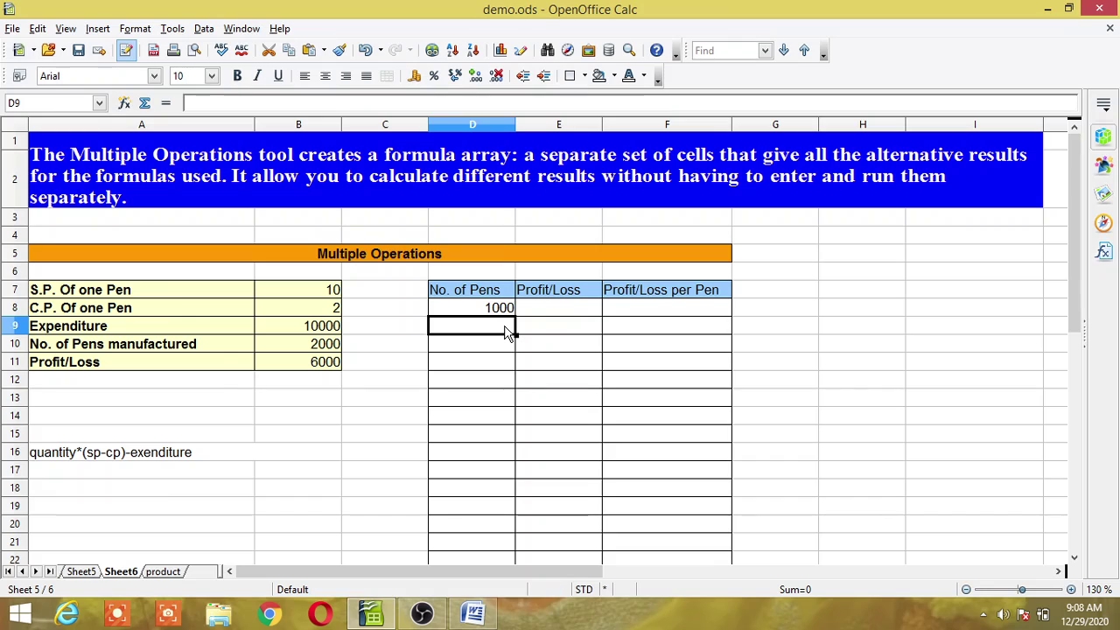
{"action": "type", "text": "2000"}
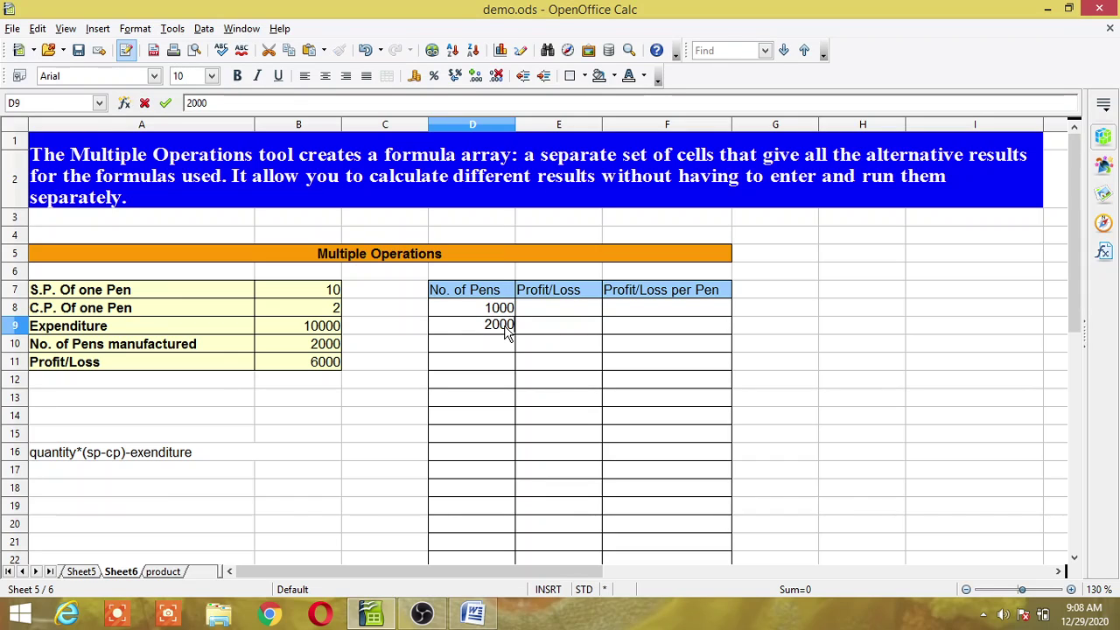
{"action": "left_click", "coordinate": [549, 332]}
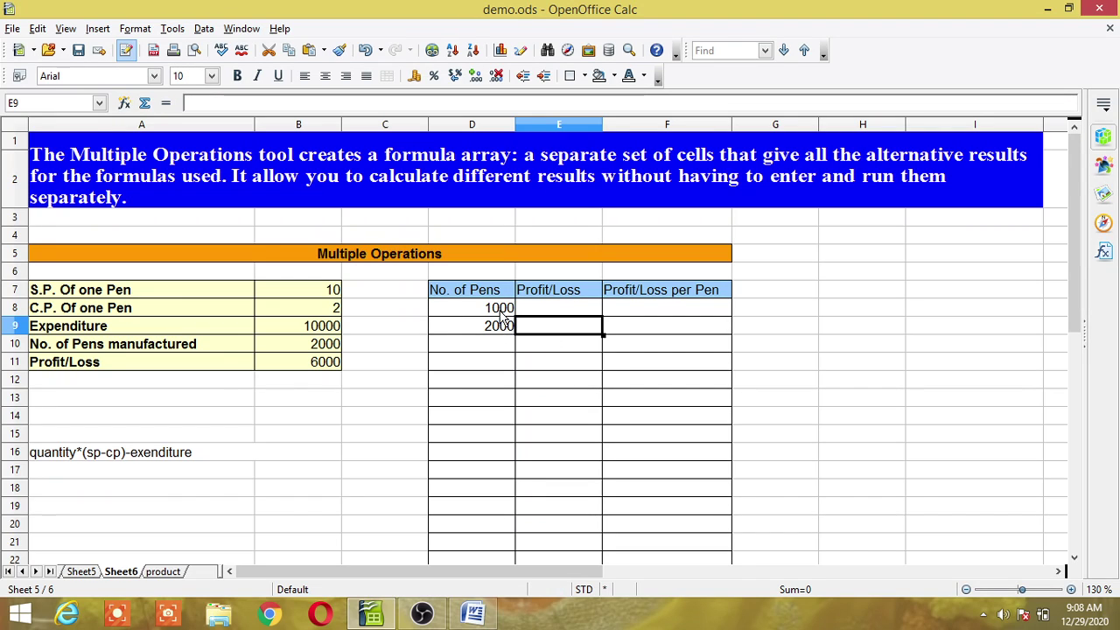
- Extend the No. of Pens series from D8:D9 down to cell D22 in steps of 1000, ending at 15000
{"action": "left_click_drag", "start_coordinate": [503, 316], "coordinate": [500, 332]}
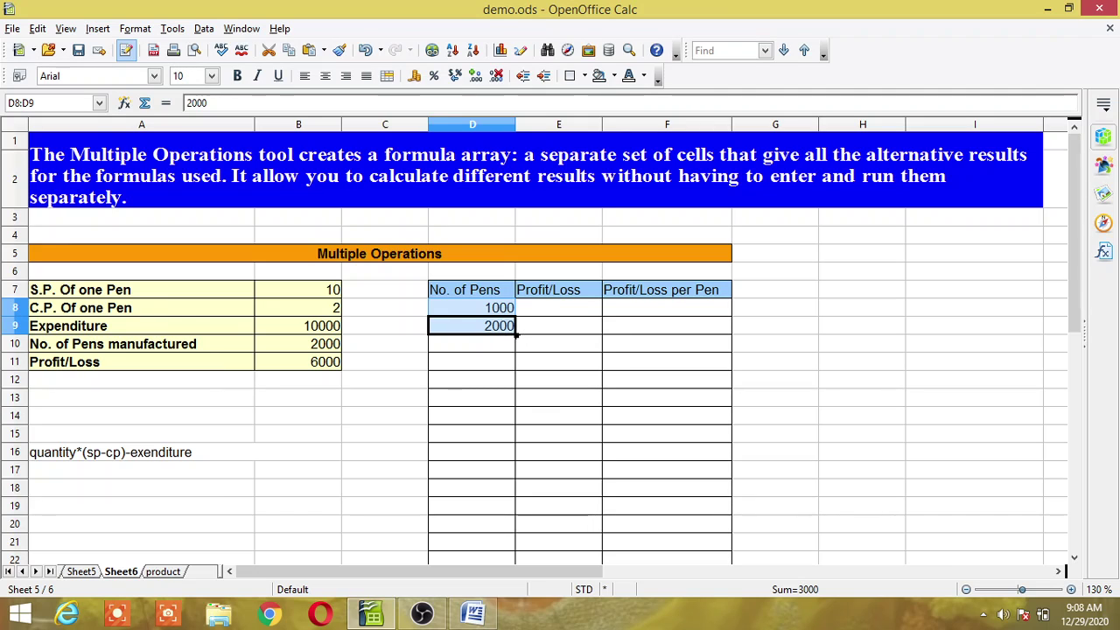
{"action": "left_click_drag", "start_coordinate": [516, 334], "coordinate": [485, 203]}
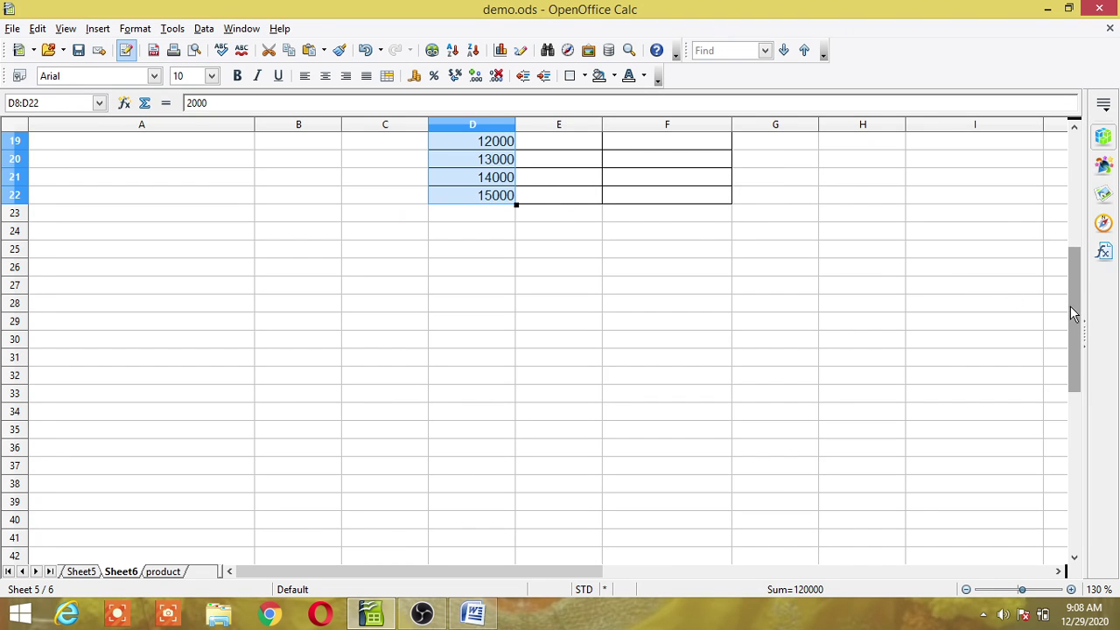
{"action": "left_click_drag", "start_coordinate": [1072, 310], "coordinate": [1069, 201]}
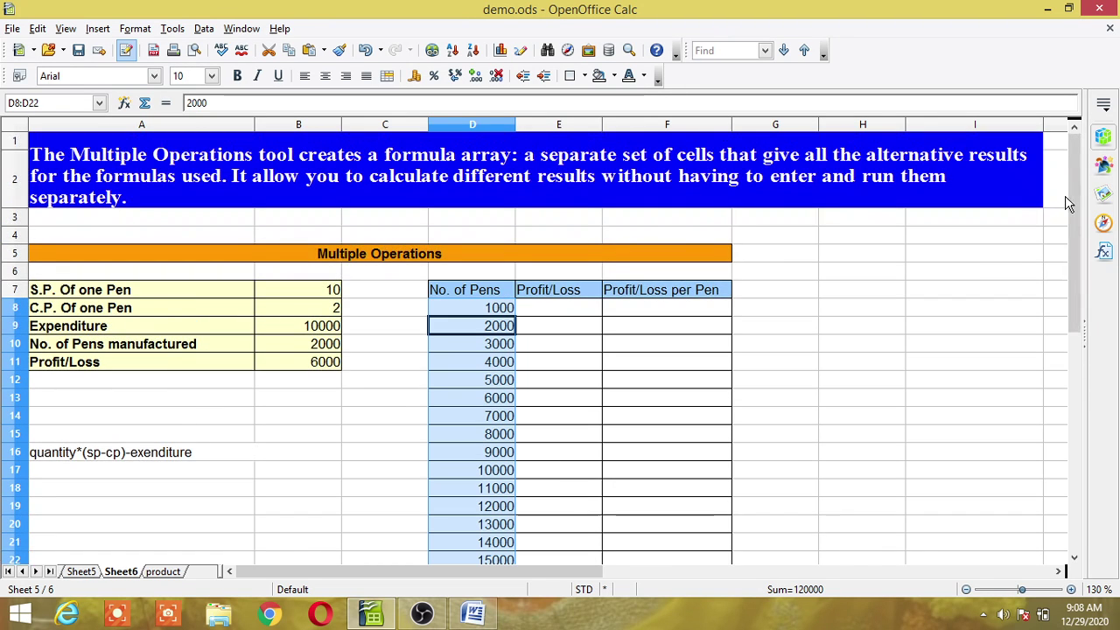
{"action": "left_click", "coordinate": [557, 310]}
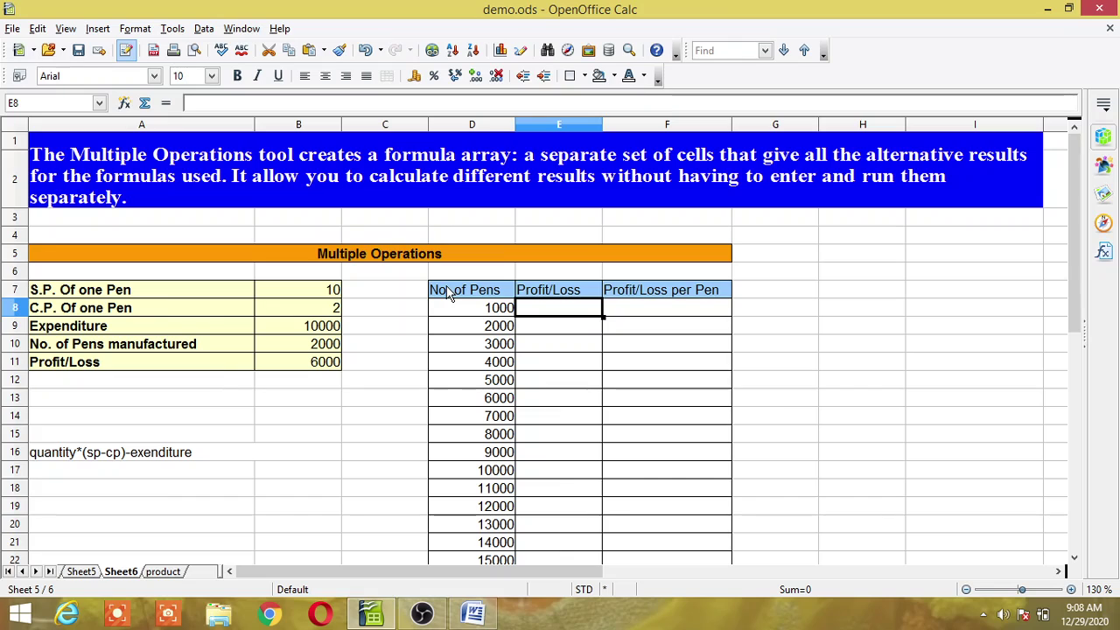
{"action": "left_click_drag", "start_coordinate": [448, 293], "coordinate": [552, 363]}
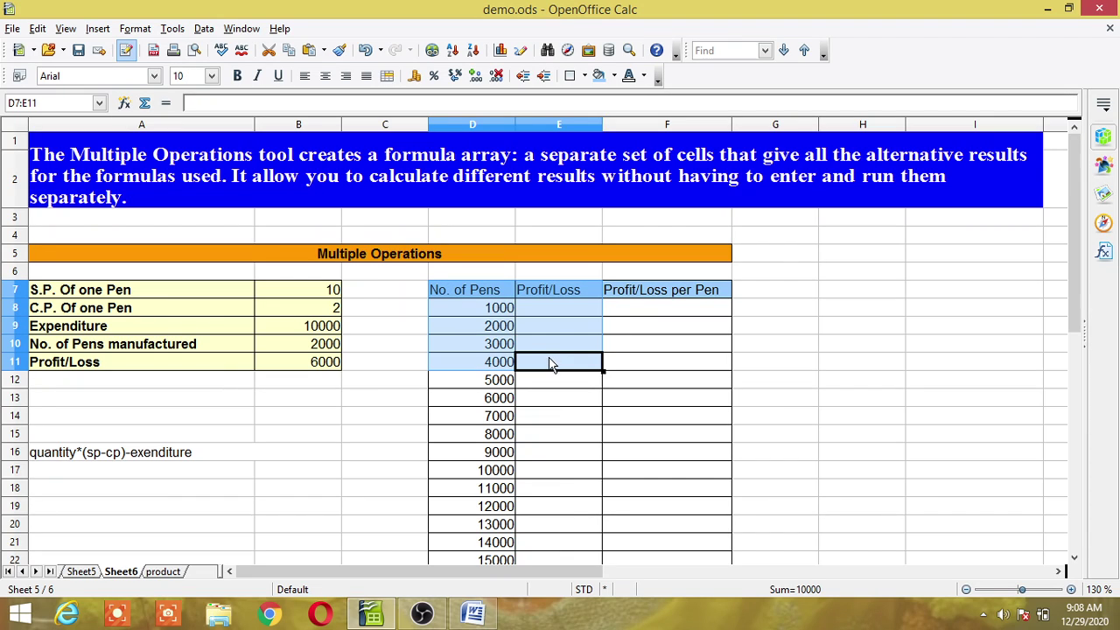
{"action": "left_click", "coordinate": [563, 325]}
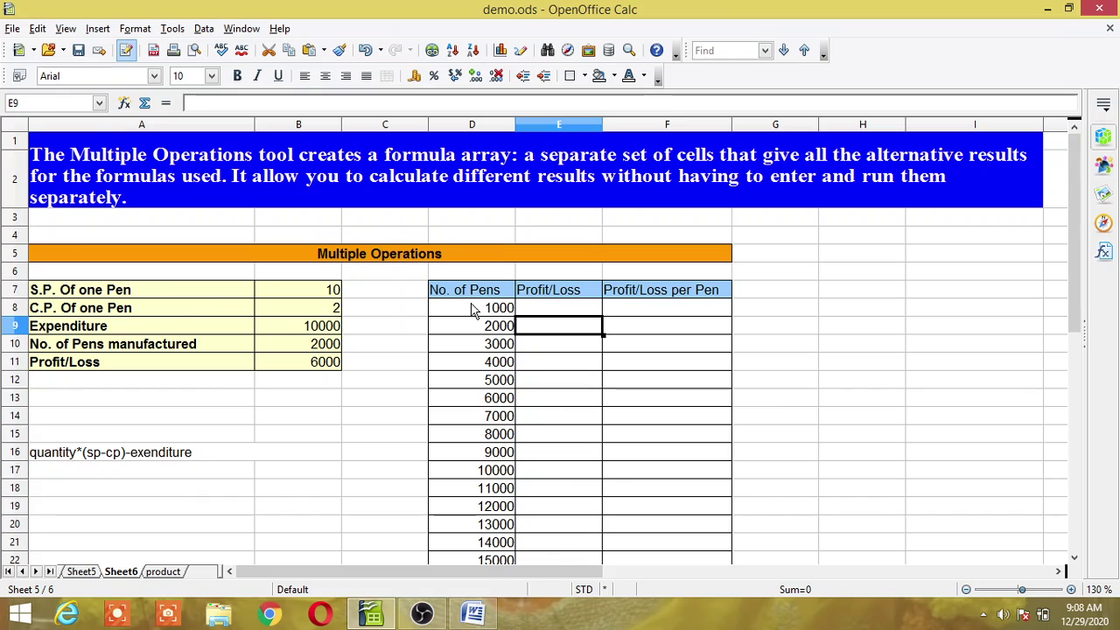
- Run Multiple Operations on D8:E22 with $B$11 as the formula cell and $B$10 as the column input cell
{"action": "left_click_drag", "start_coordinate": [471, 315], "coordinate": [545, 310]}
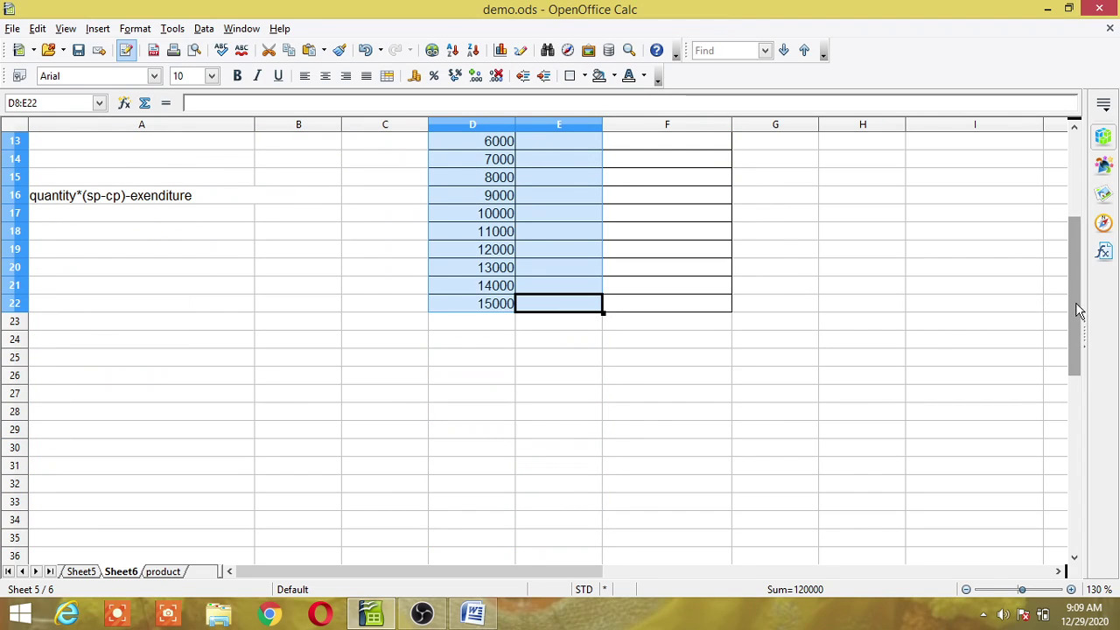
{"action": "left_click_drag", "start_coordinate": [1076, 310], "coordinate": [1065, 206]}
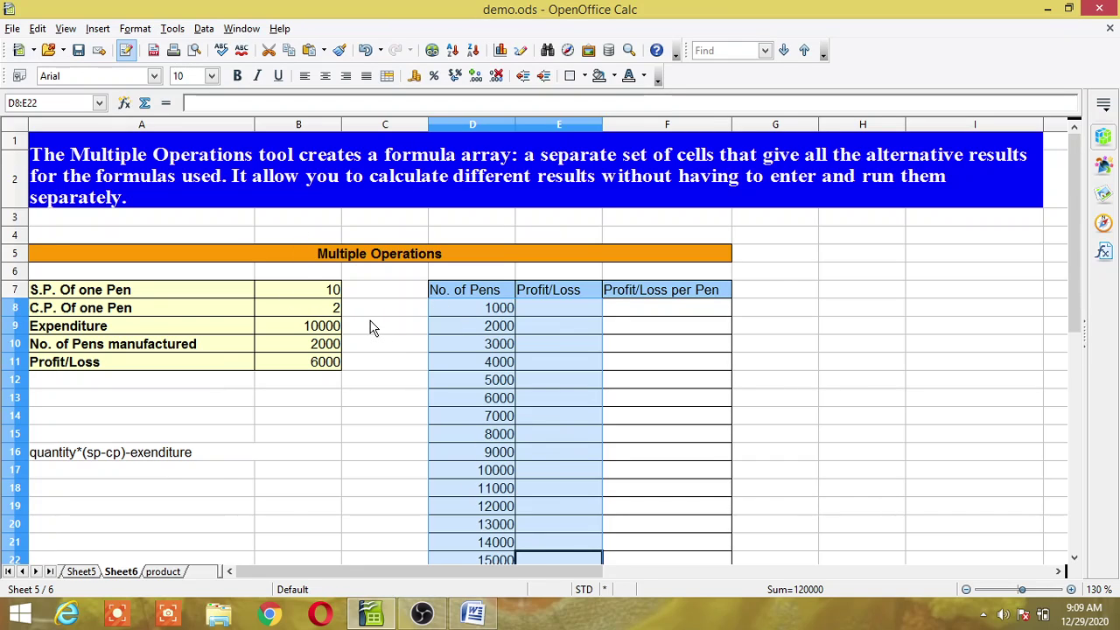
{"action": "left_click", "coordinate": [204, 29]}
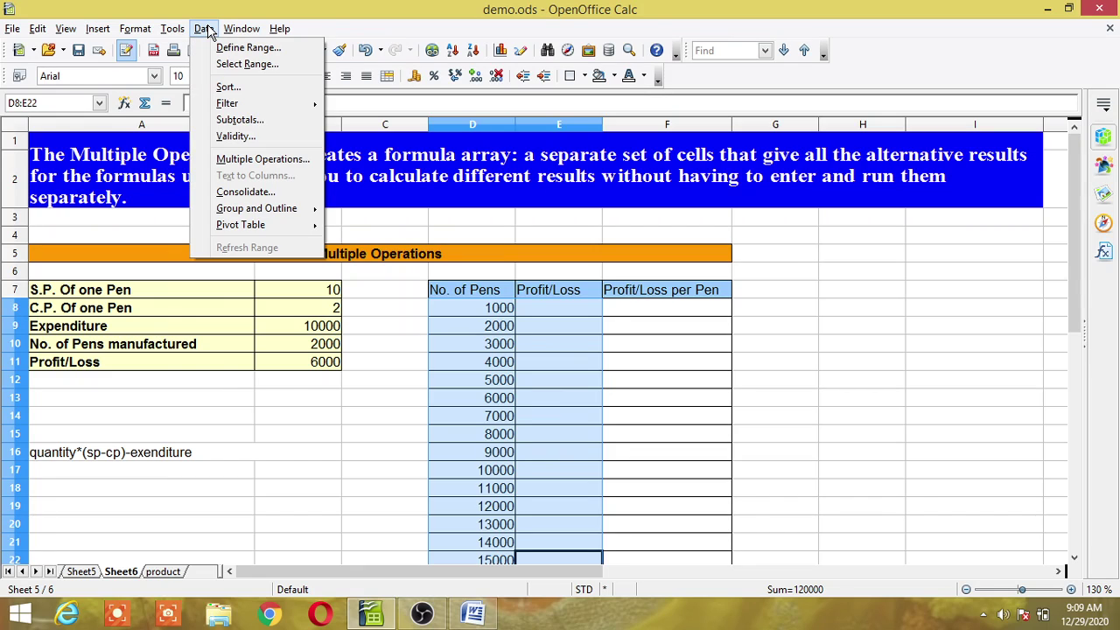
{"action": "left_click", "coordinate": [263, 160]}
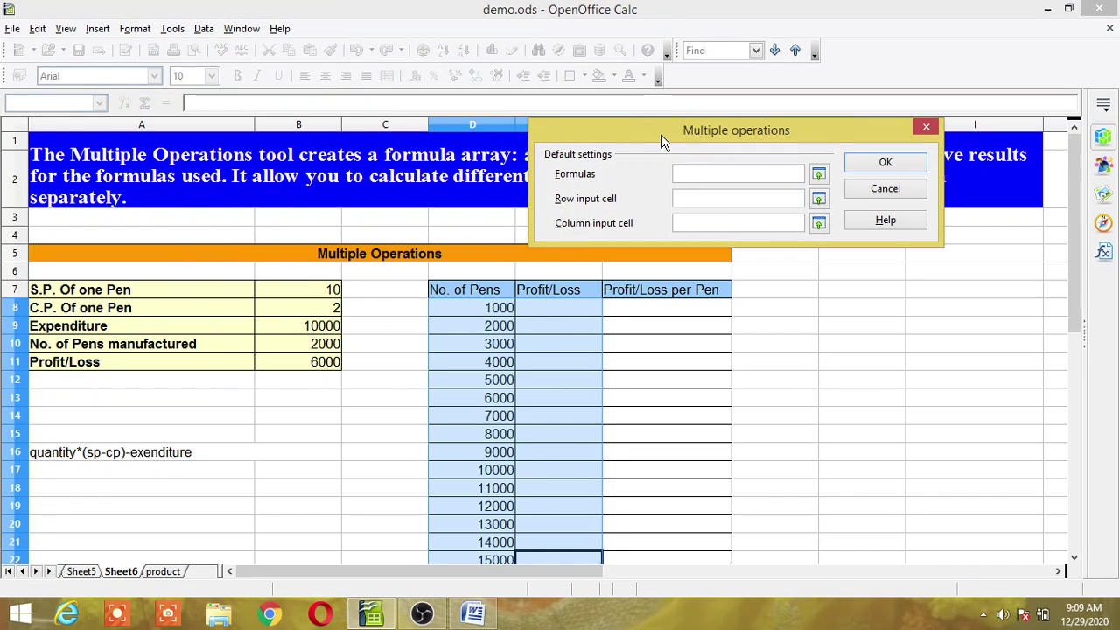
{"action": "left_click_drag", "start_coordinate": [660, 134], "coordinate": [606, 165]}
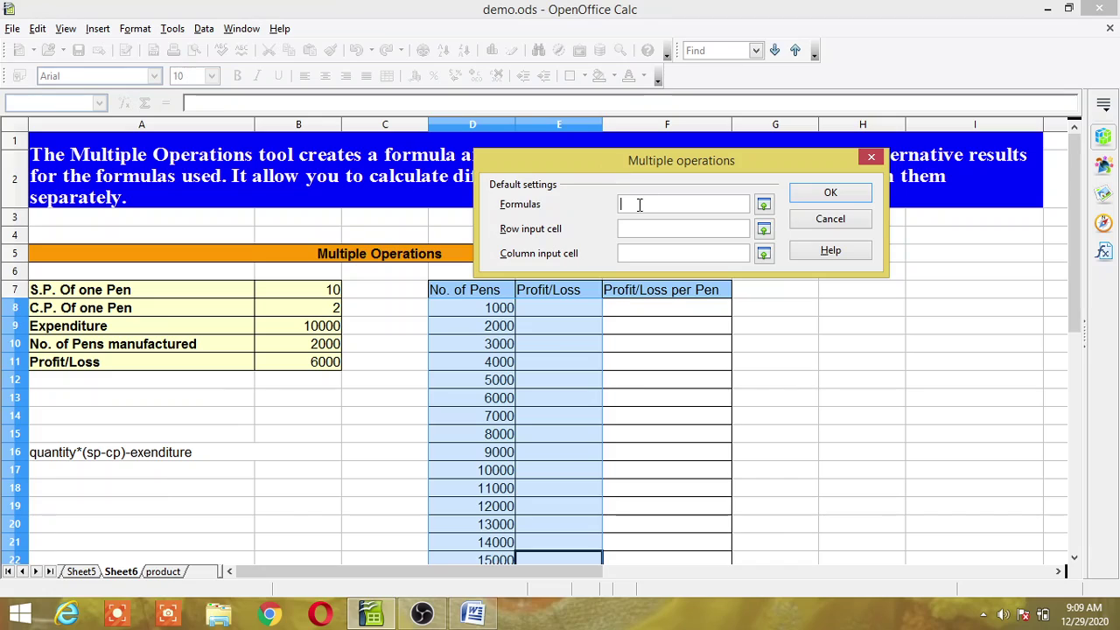
{"action": "left_click", "coordinate": [322, 359]}
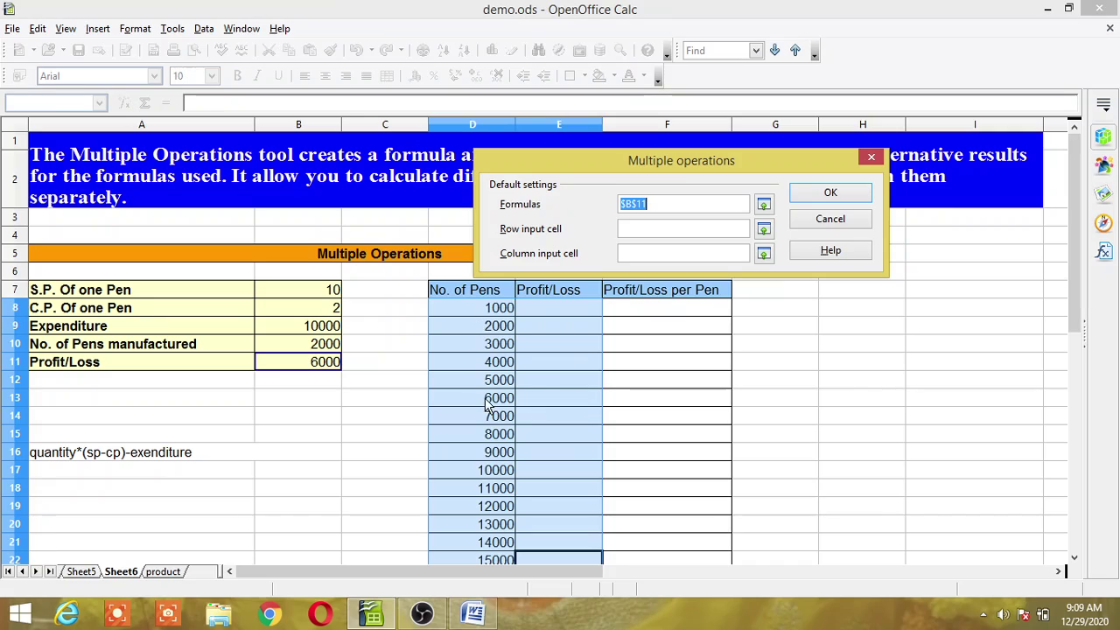
{"action": "left_click", "coordinate": [641, 253]}
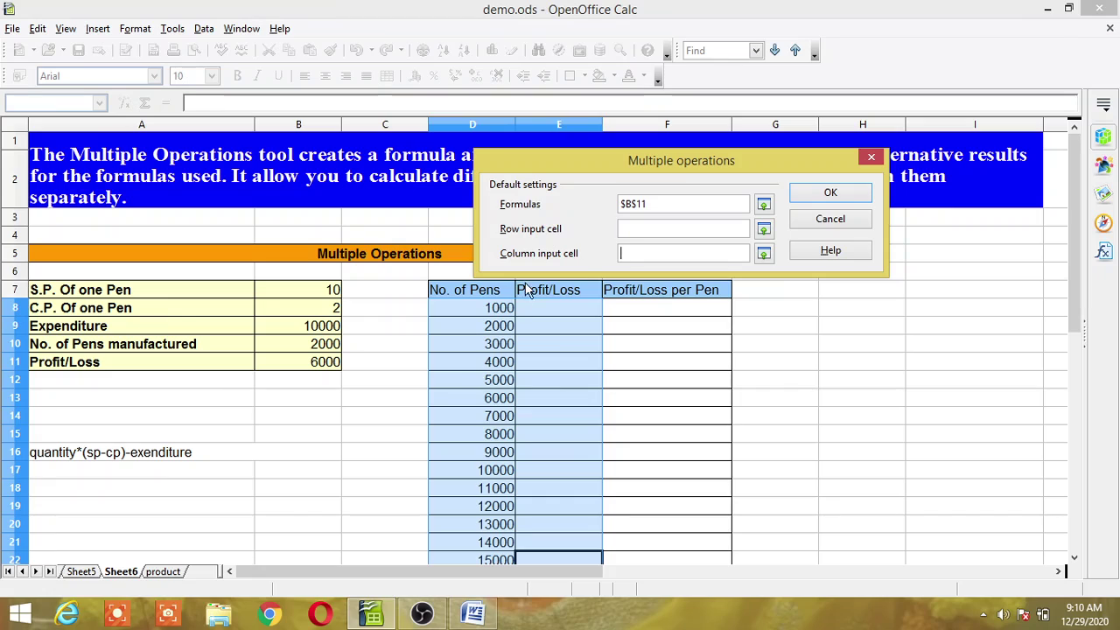
{"action": "left_click", "coordinate": [329, 346]}
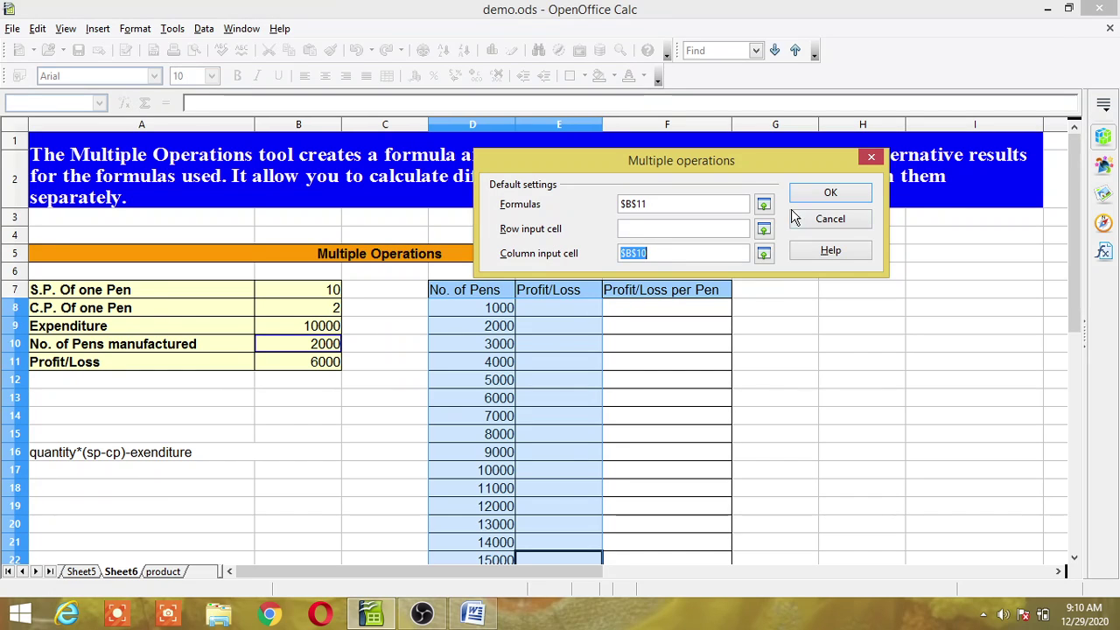
{"action": "left_click", "coordinate": [861, 194]}
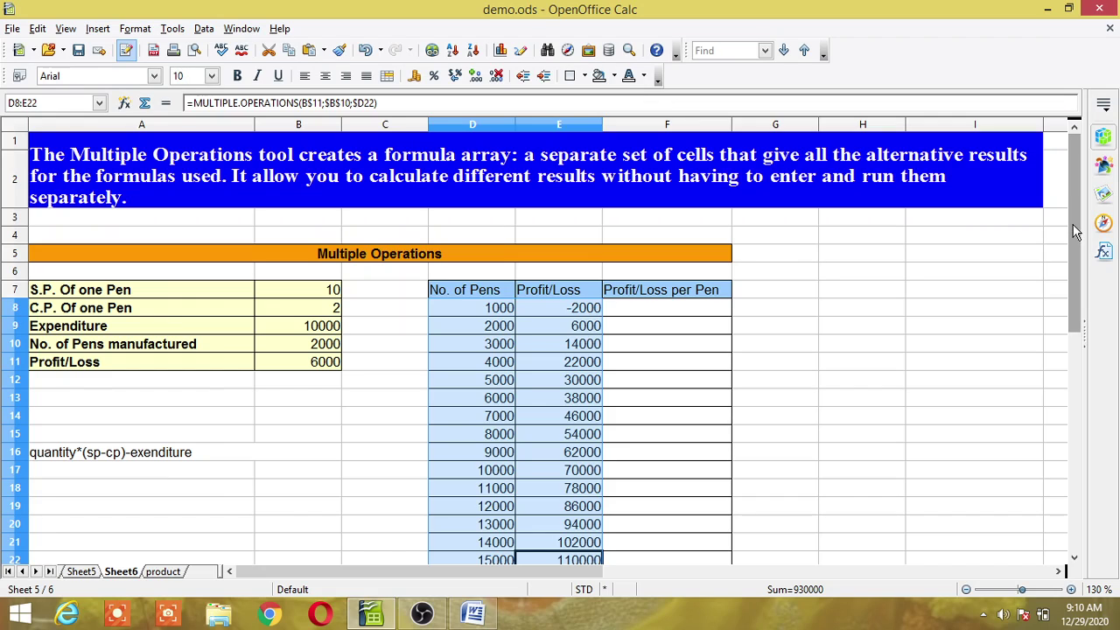
- Examine the calculated Profit/Loss entries and their formulas for 1000 and 2000 pens
{"action": "left_click_drag", "start_coordinate": [1075, 226], "coordinate": [1081, 263]}
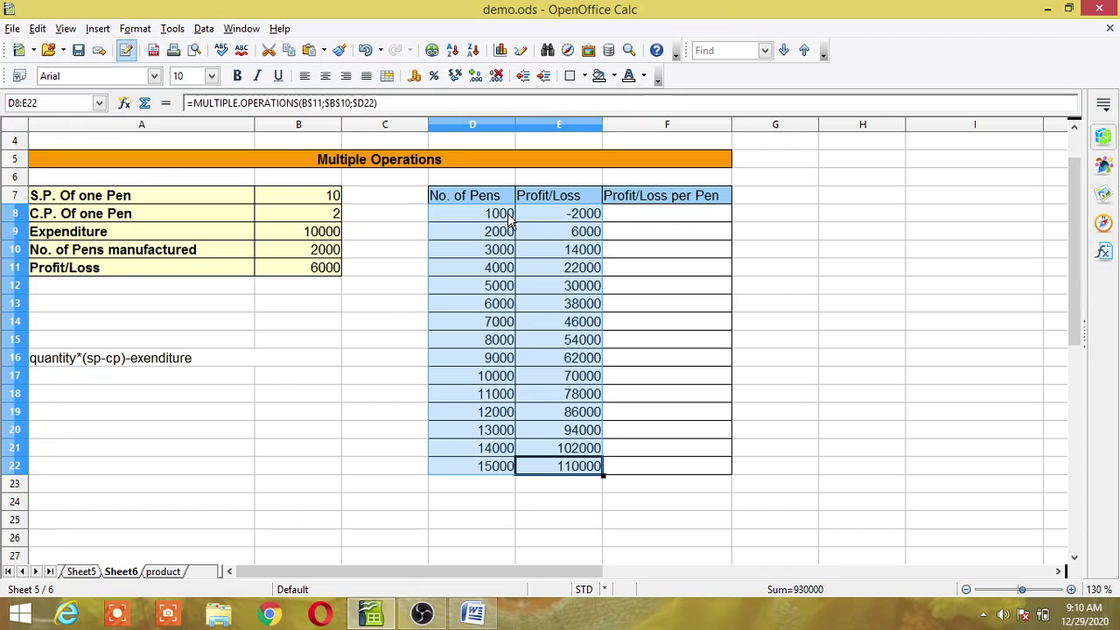
{"action": "left_click", "coordinate": [581, 223]}
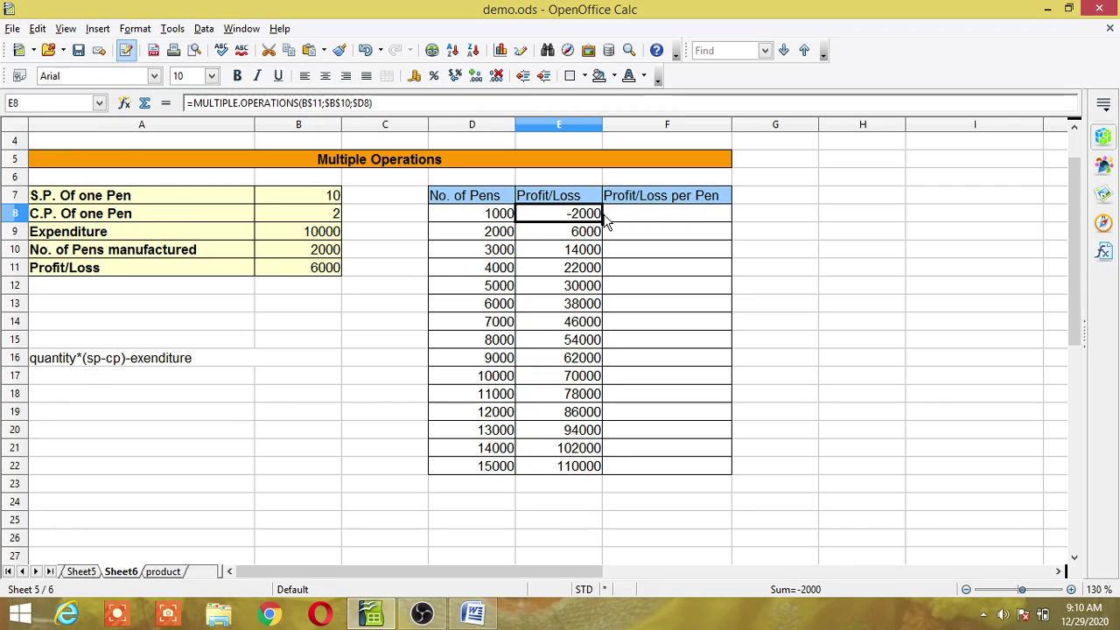
{"action": "left_click", "coordinate": [510, 238]}
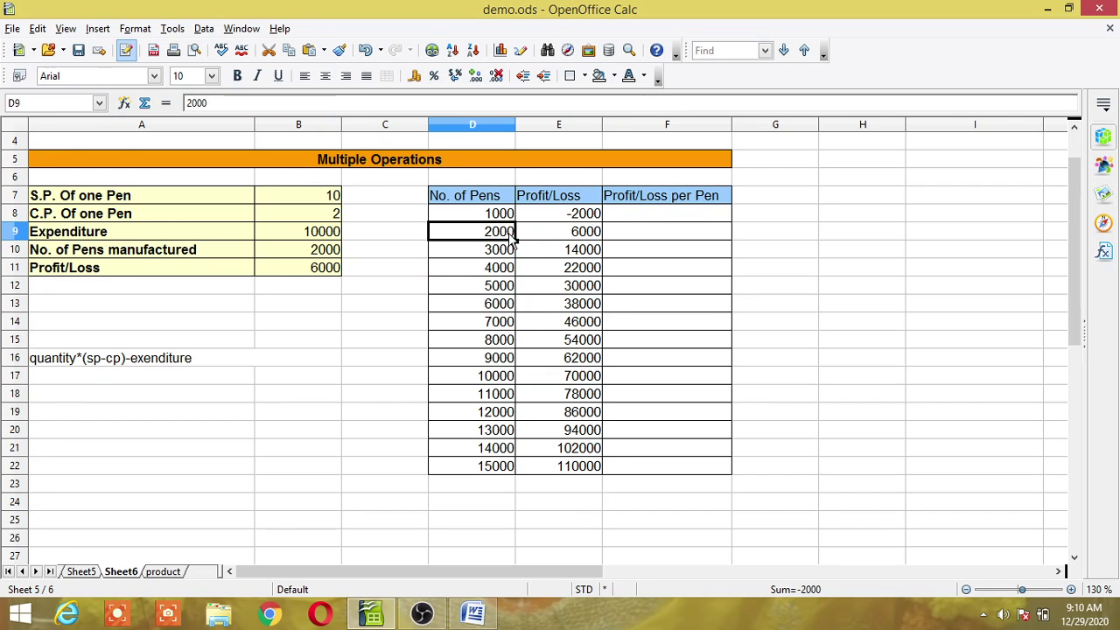
{"action": "left_click", "coordinate": [593, 238]}
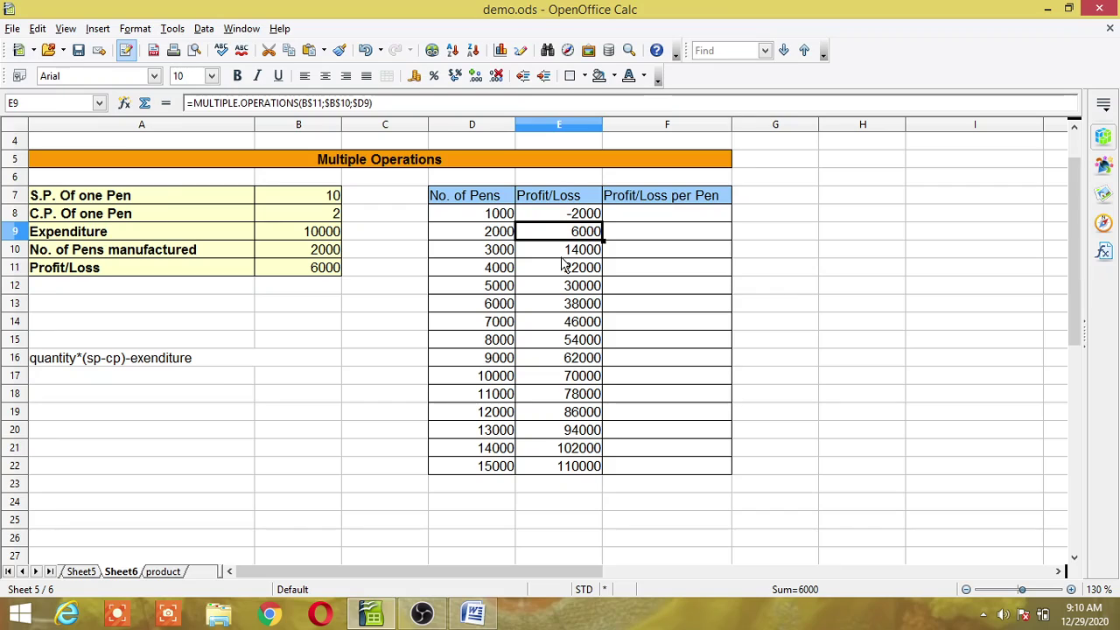
- Calculate the profit/loss per pen in cell C11 with the formula =B11/B10
{"action": "key", "text": "F8"}
{"action": "left_click", "coordinate": [391, 271]}
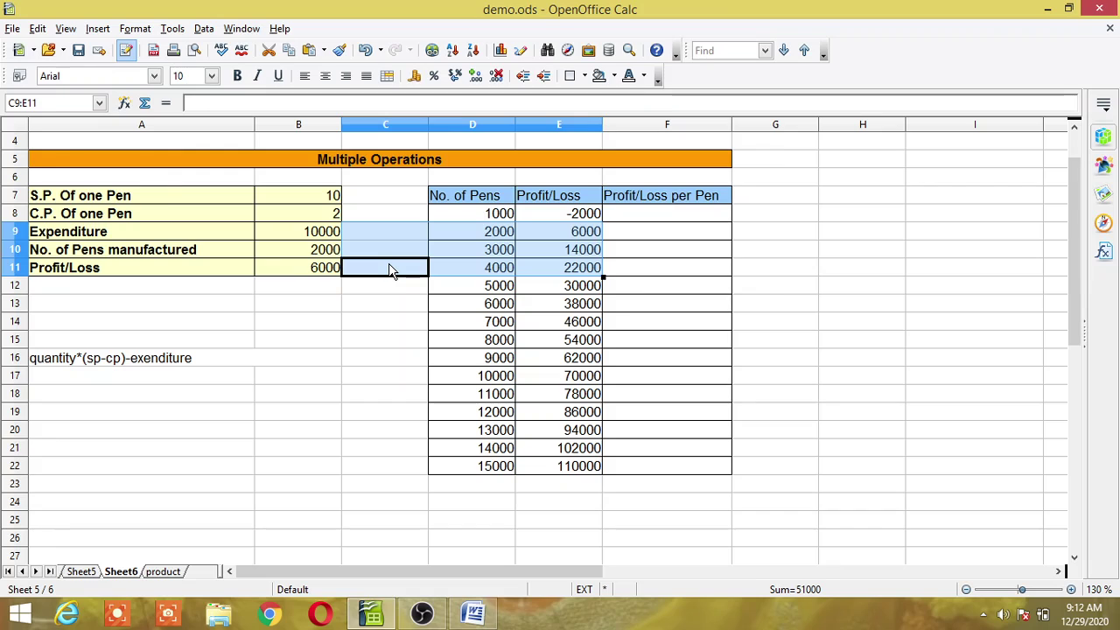
{"action": "key", "text": "F8"}
{"action": "left_click", "coordinate": [392, 270]}
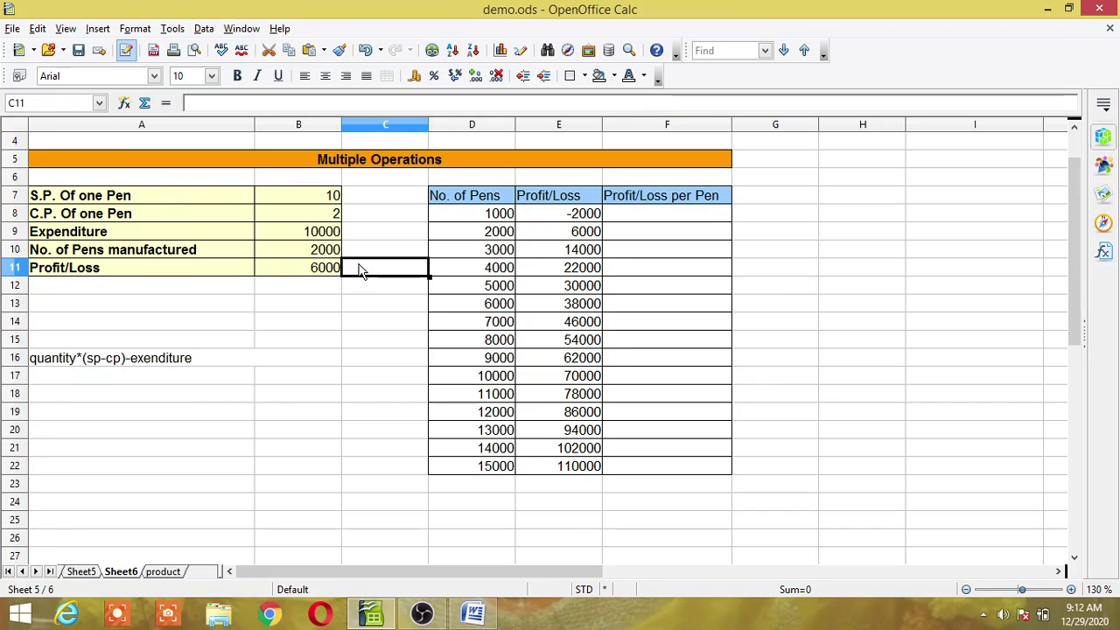
{"action": "type", "text": "="}
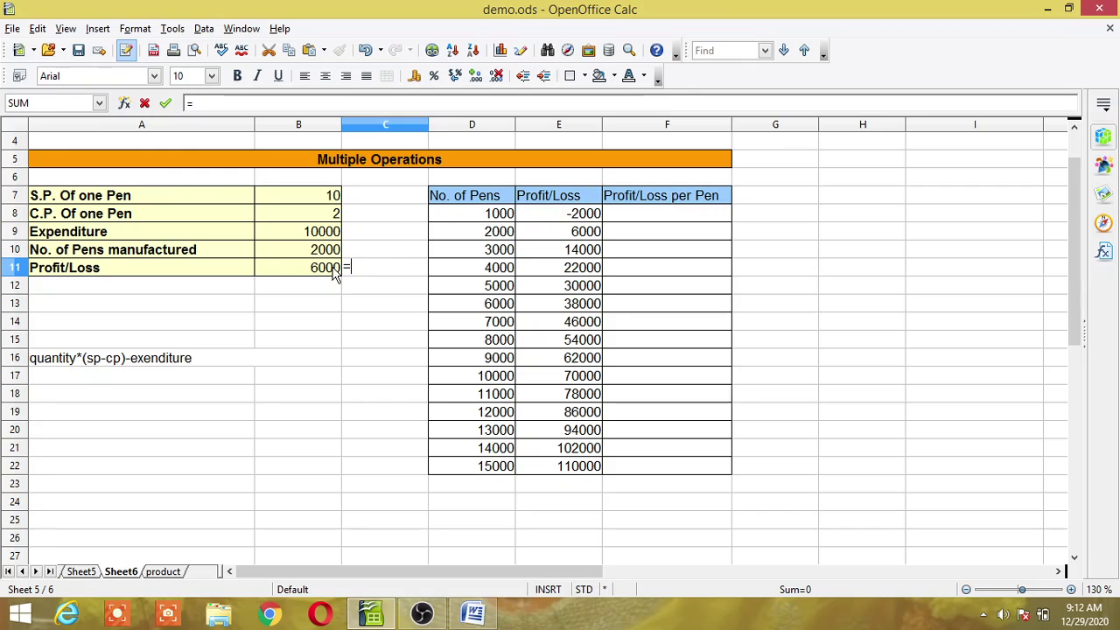
{"action": "left_click", "coordinate": [335, 274]}
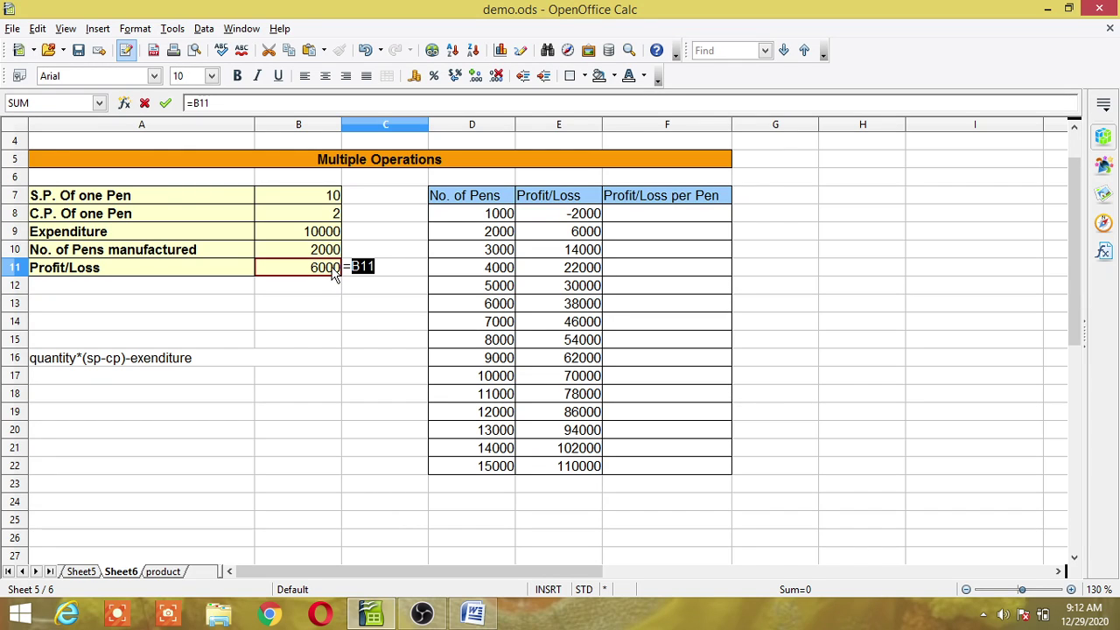
{"action": "type", "text": "/"}
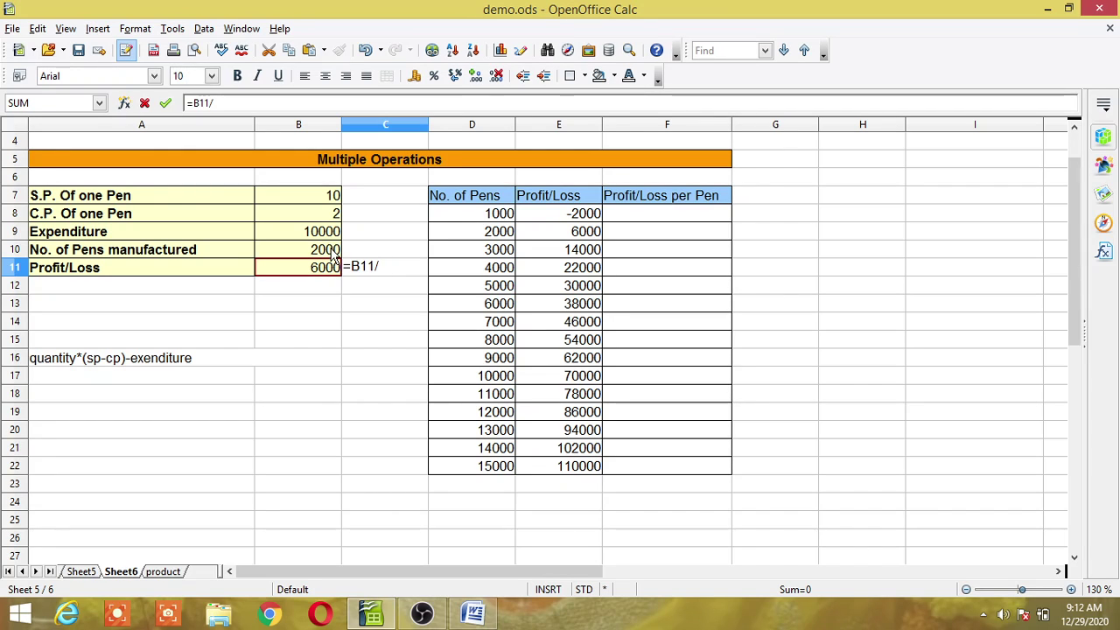
{"action": "left_click", "coordinate": [336, 256]}
{"action": "key", "text": "Return"}
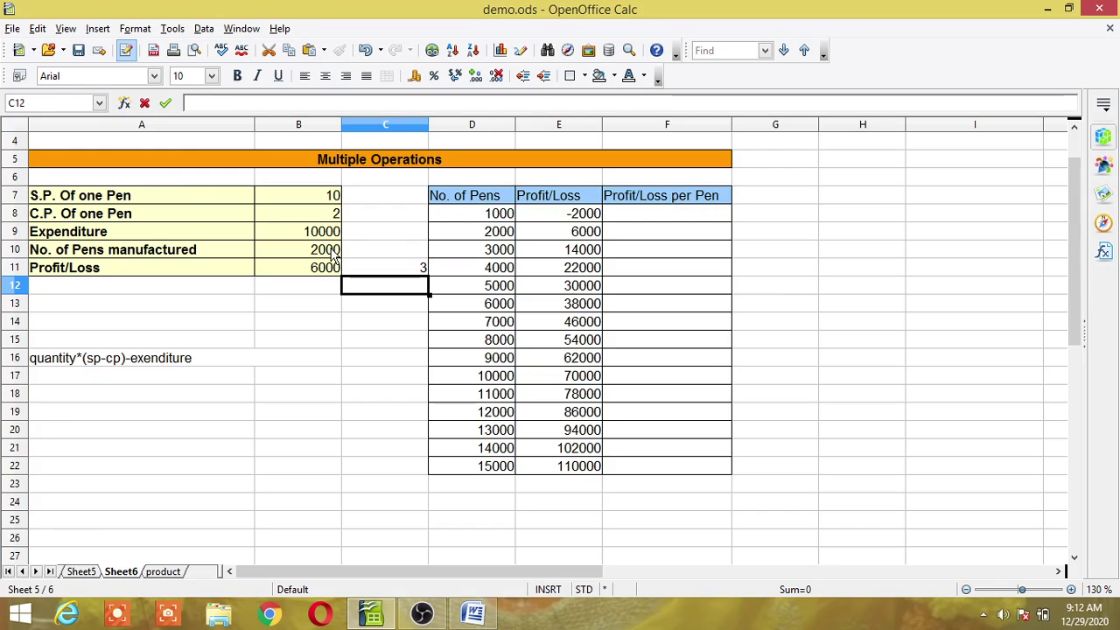
{"action": "left_click", "coordinate": [414, 266]}
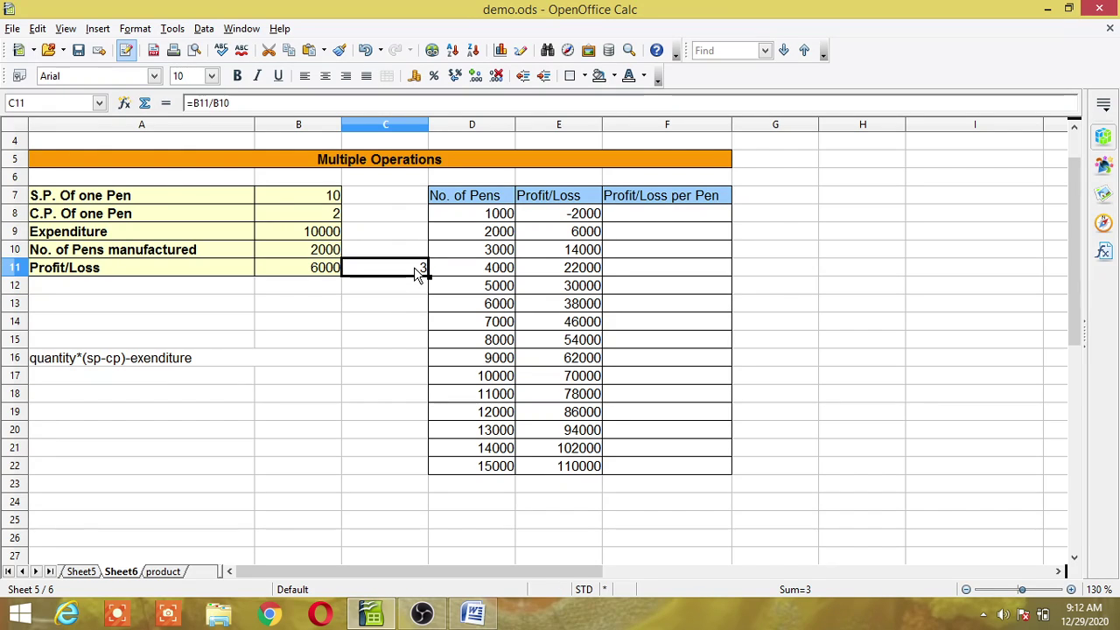
{"action": "key", "text": "F8"}
{"action": "left_click_drag", "start_coordinate": [598, 220], "coordinate": [586, 252]}
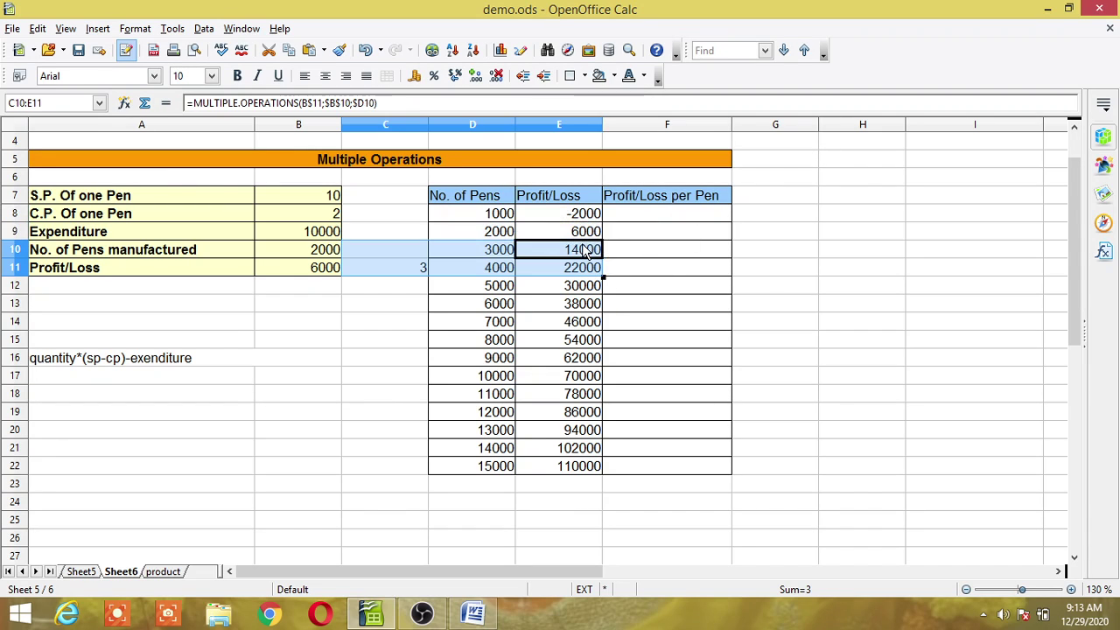
{"action": "left_click", "coordinate": [590, 214]}
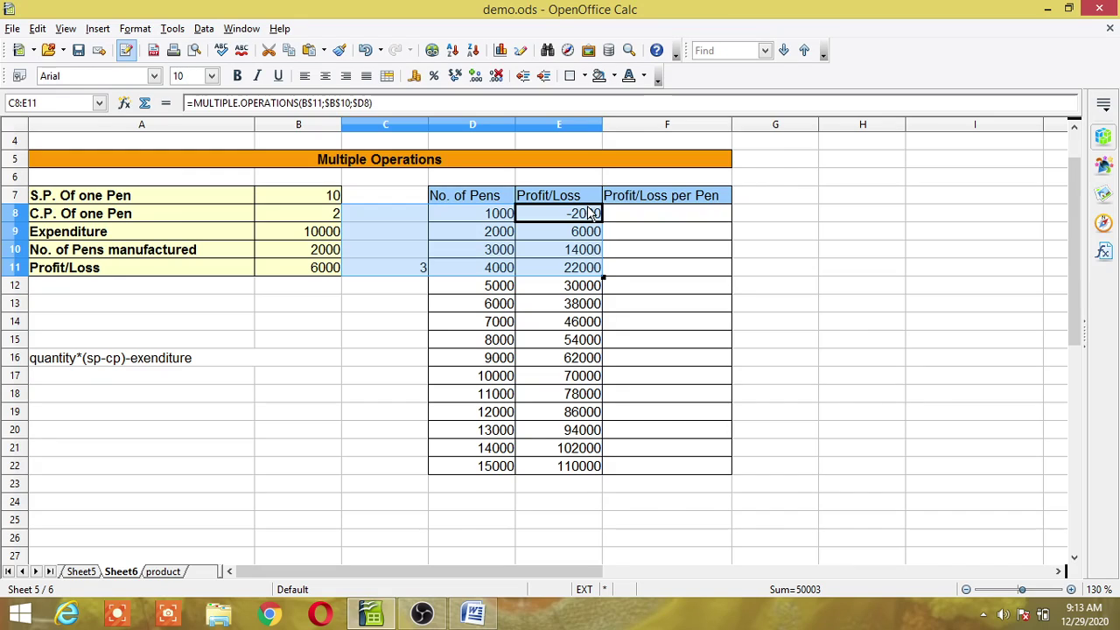
{"action": "key", "text": "F8"}
{"action": "left_click", "coordinate": [545, 310]}
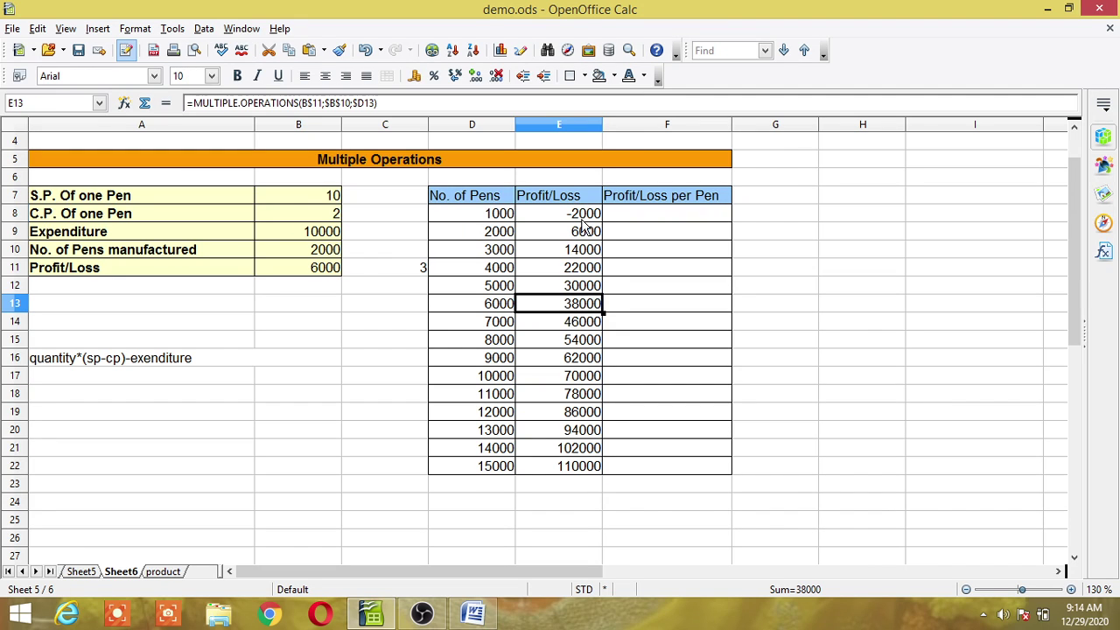
- Clear the calculated Profit/Loss results from cells E8:E22
{"action": "left_click_drag", "start_coordinate": [581, 221], "coordinate": [594, 470]}
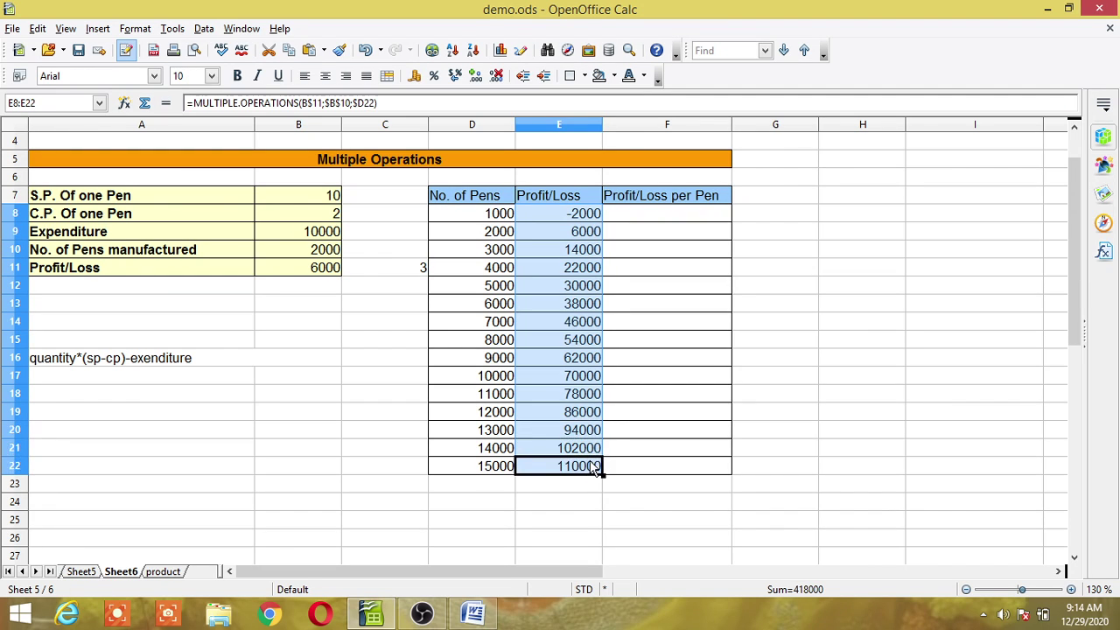
{"action": "key", "text": "Delete"}
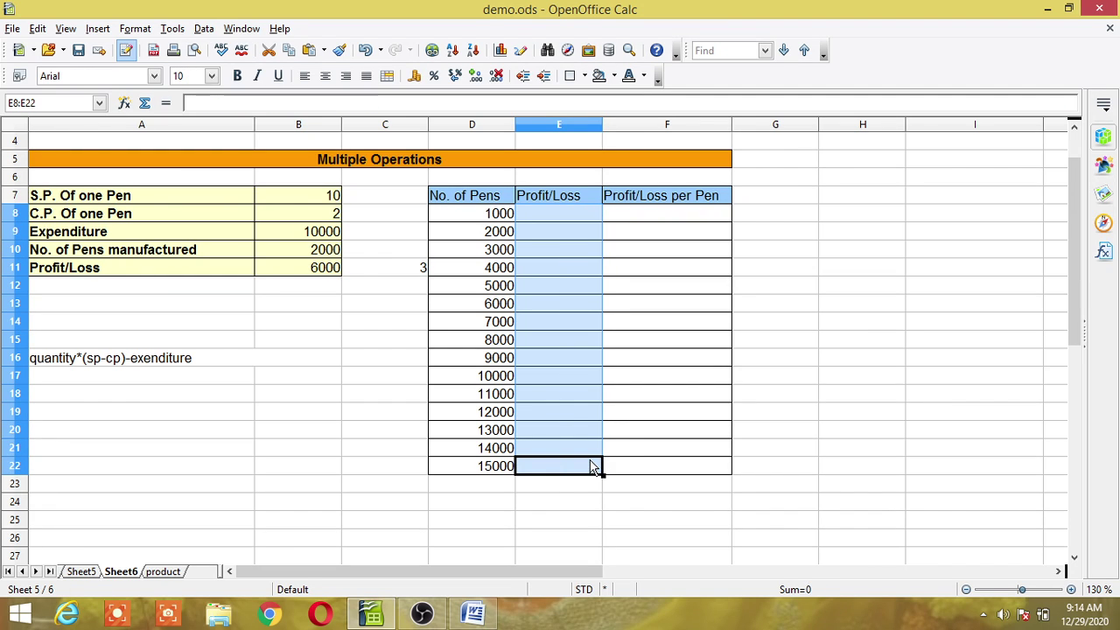
{"action": "left_click", "coordinate": [713, 284]}
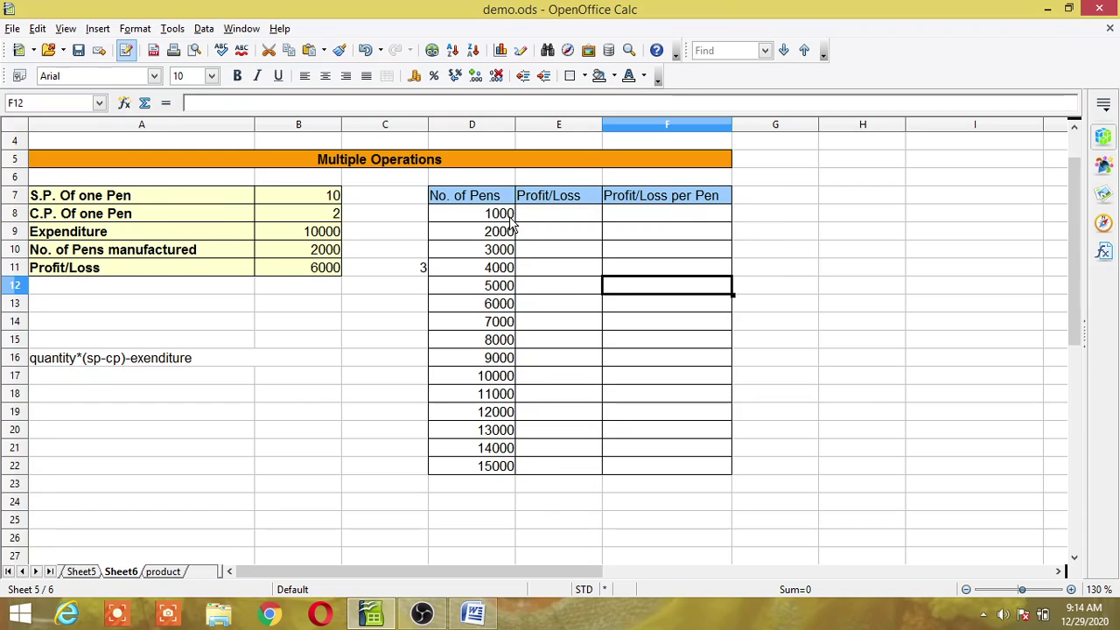
- Run Multiple Operations on D8:F22 with $B$11:$C$11 as the formulas range and $B$10 as the column input cell
{"action": "left_click_drag", "start_coordinate": [509, 218], "coordinate": [651, 466]}
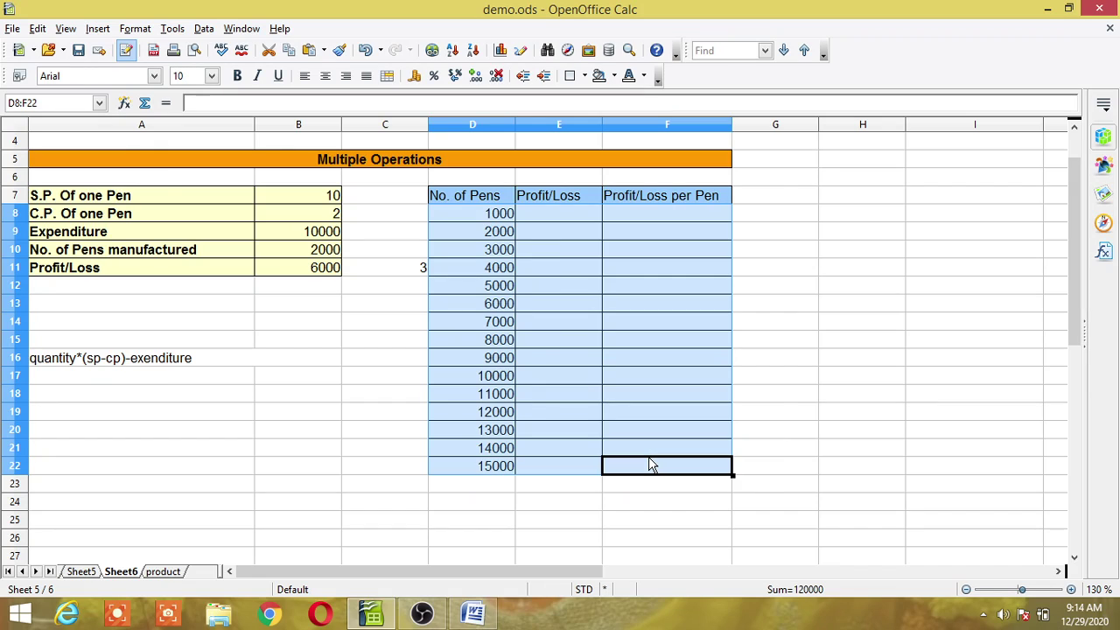
{"action": "left_click", "coordinate": [203, 29]}
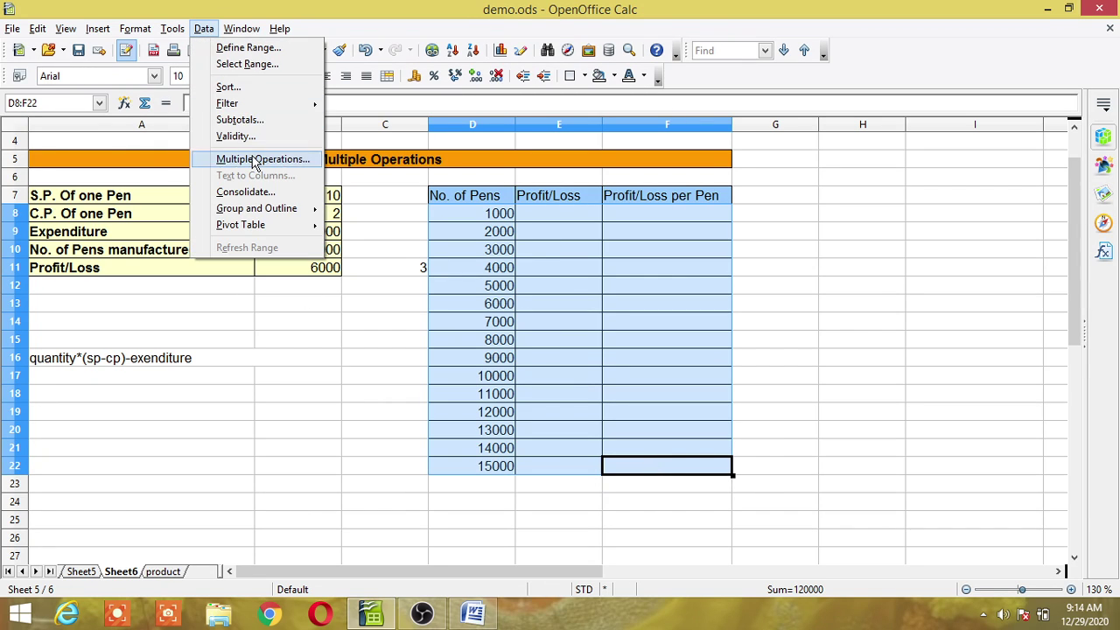
{"action": "left_click", "coordinate": [255, 161]}
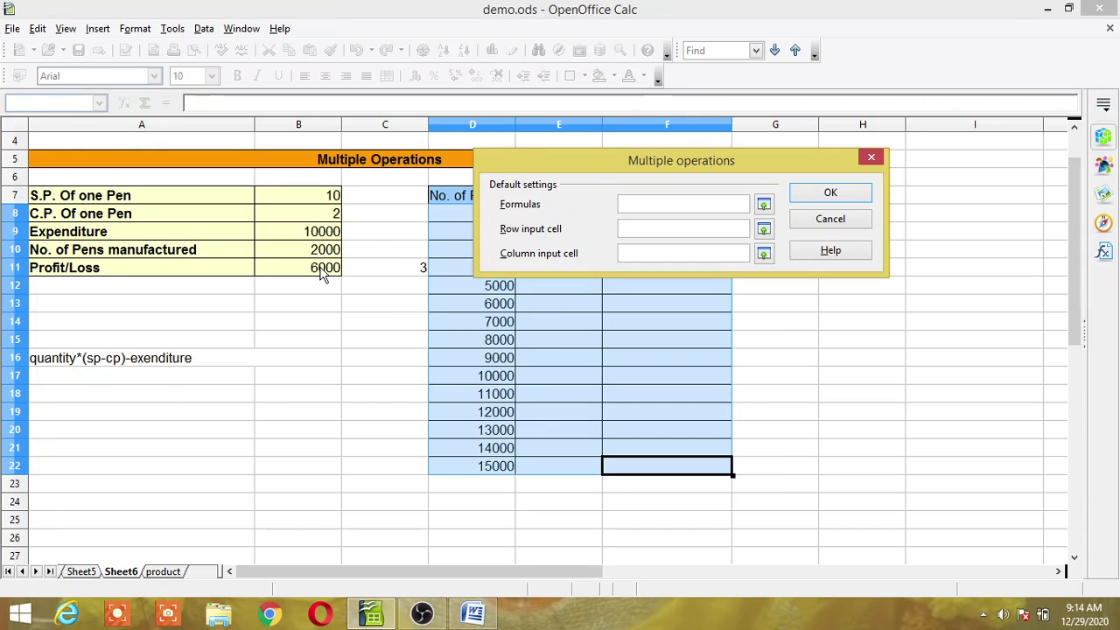
{"action": "left_click_drag", "start_coordinate": [322, 273], "coordinate": [372, 271]}
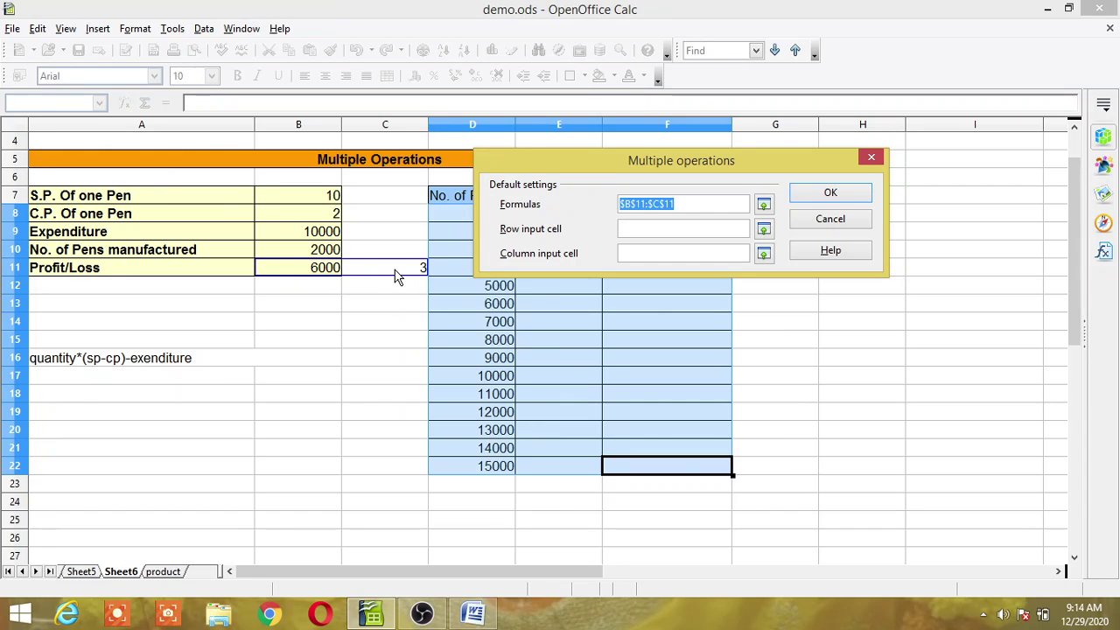
{"action": "left_click", "coordinate": [632, 251]}
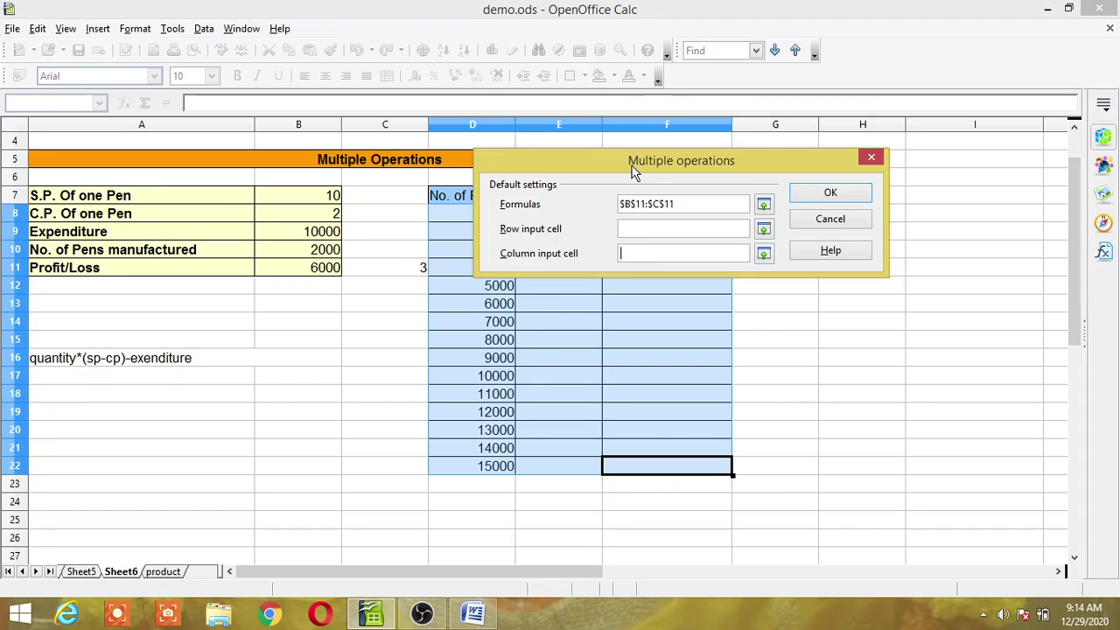
{"action": "left_click_drag", "start_coordinate": [636, 170], "coordinate": [851, 156]}
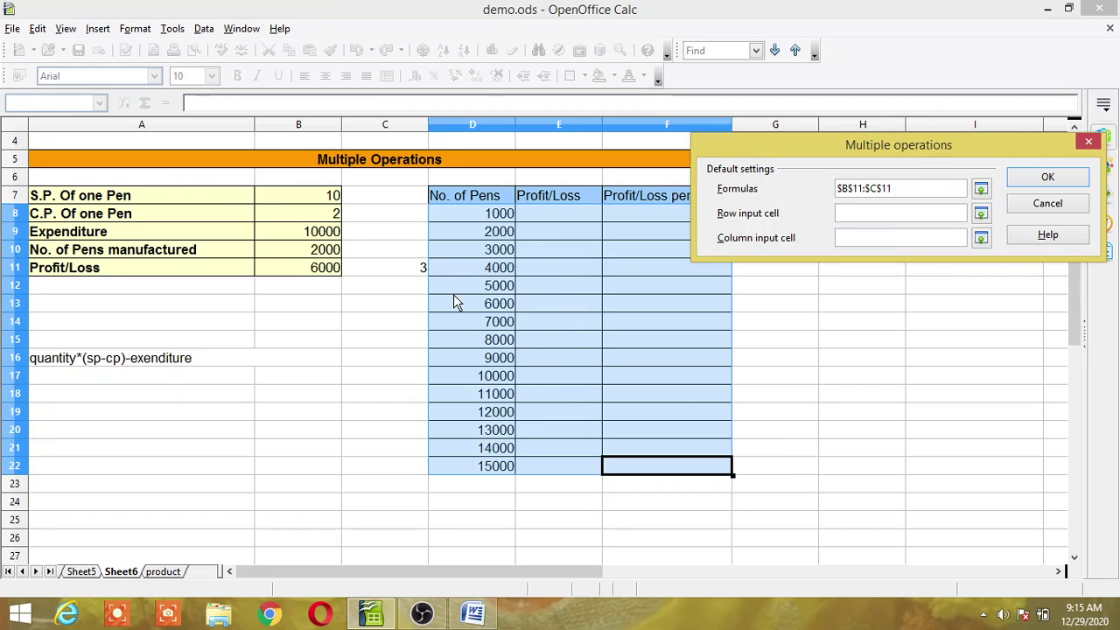
{"action": "left_click", "coordinate": [327, 252]}
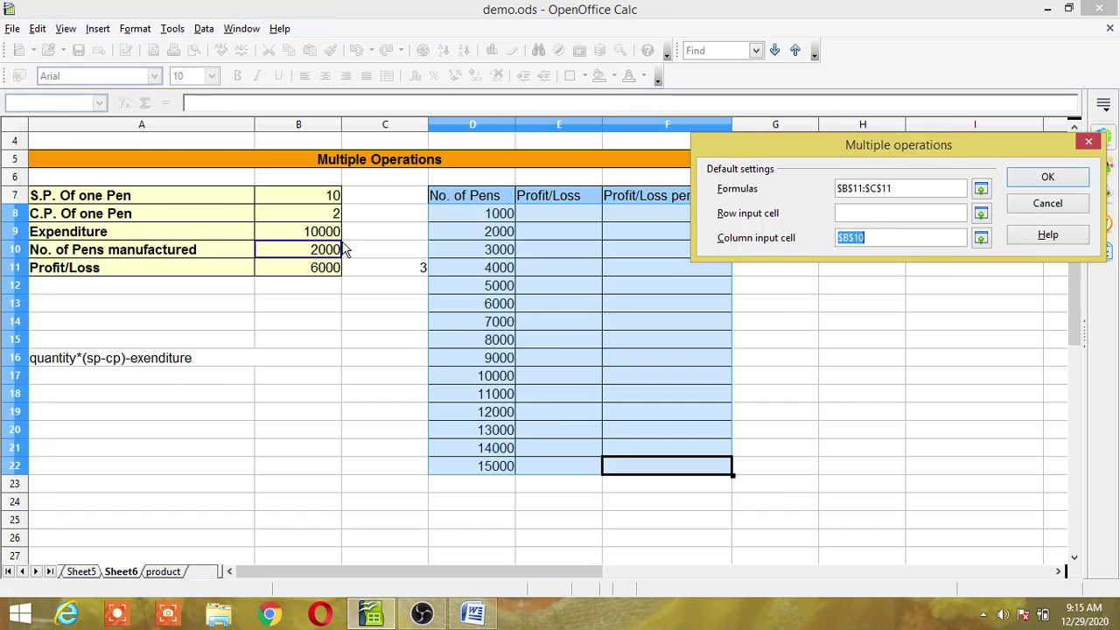
{"action": "left_click", "coordinate": [1043, 180]}
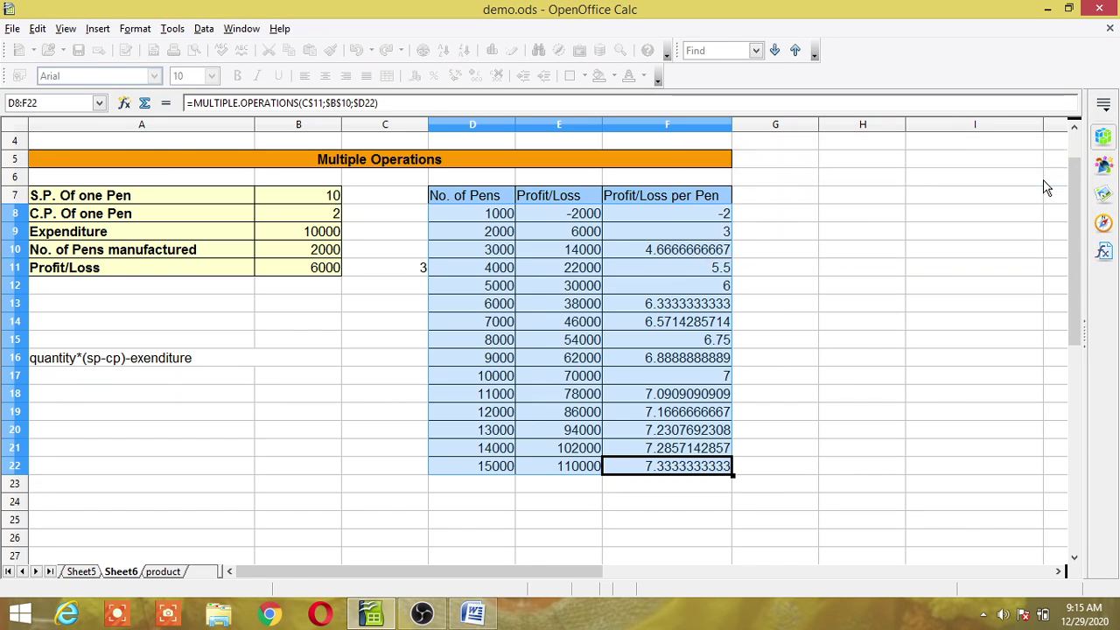
{"action": "left_click", "coordinate": [884, 215]}
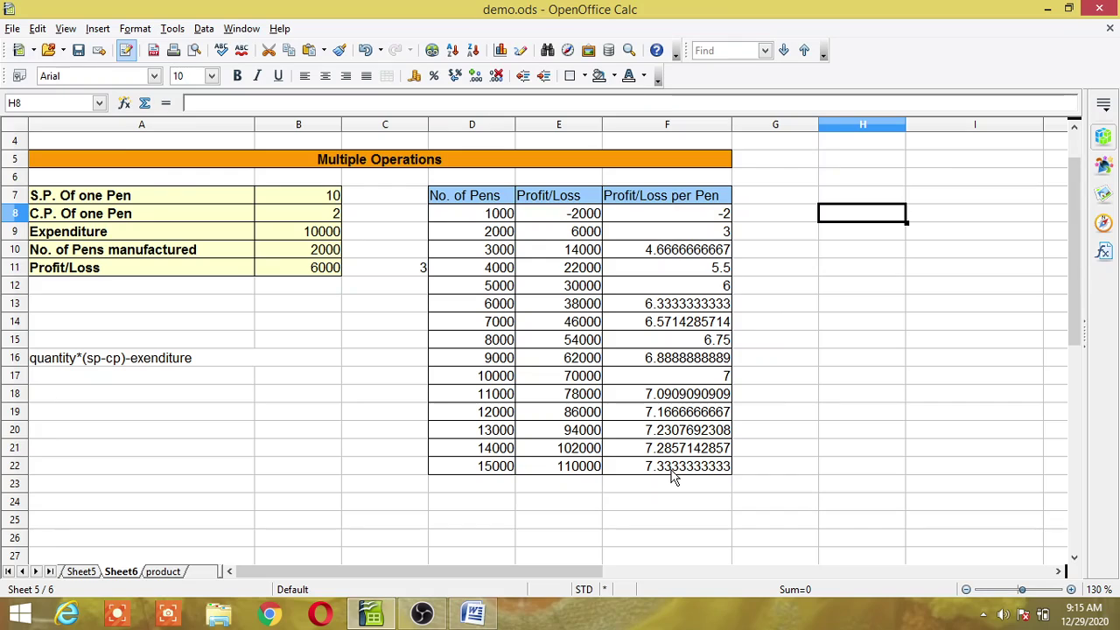
- Clear the headings and results in E7:F22 and the No. of Pens heading in D7, keeping the quantities in D8:D22
{"action": "key", "text": "F8"}
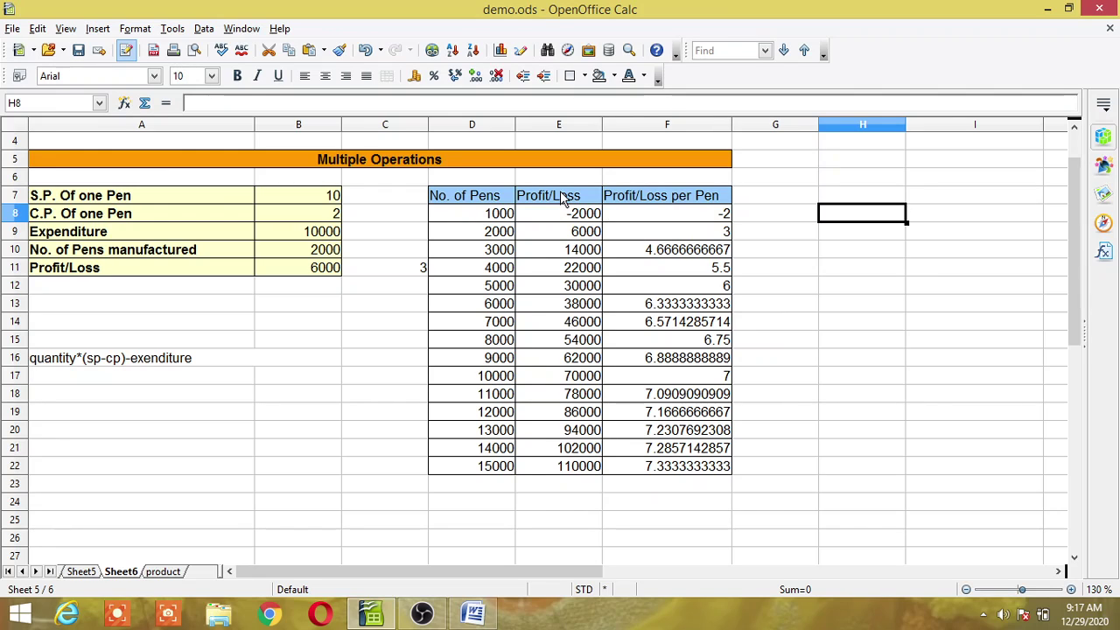
{"action": "left_click_drag", "start_coordinate": [564, 200], "coordinate": [623, 477]}
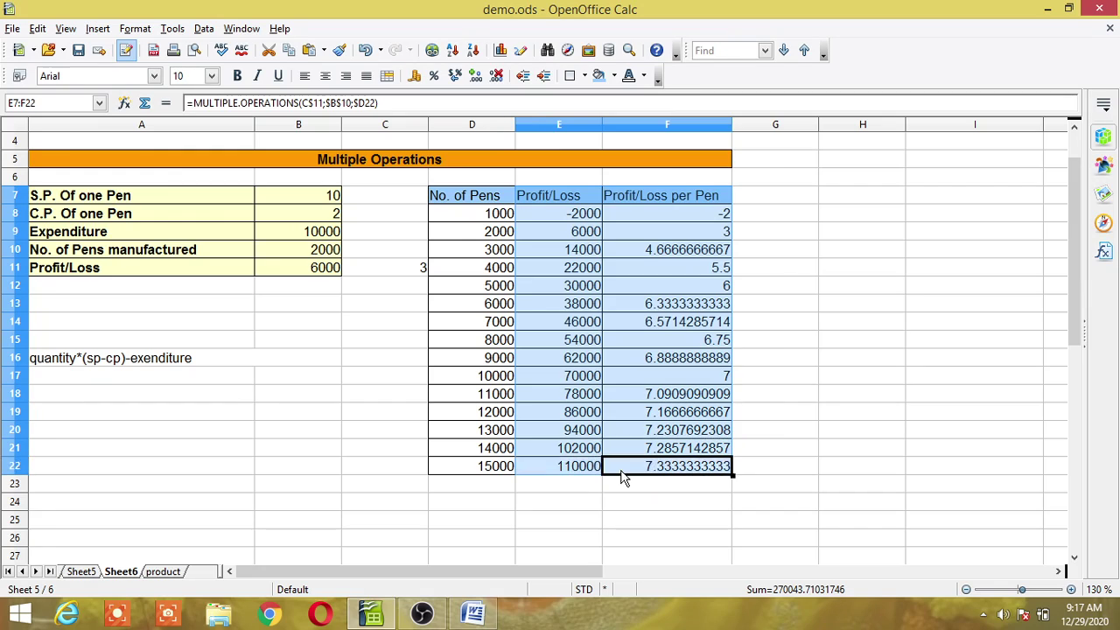
{"action": "key", "text": "Delete"}
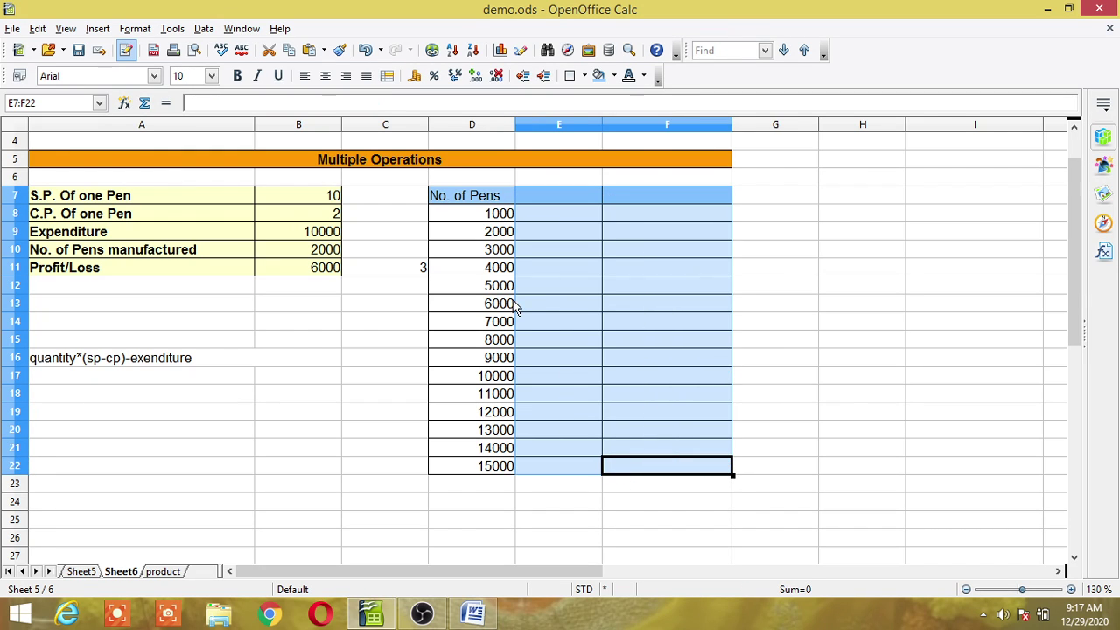
{"action": "left_click", "coordinate": [481, 194]}
{"action": "key", "text": "Delete"}
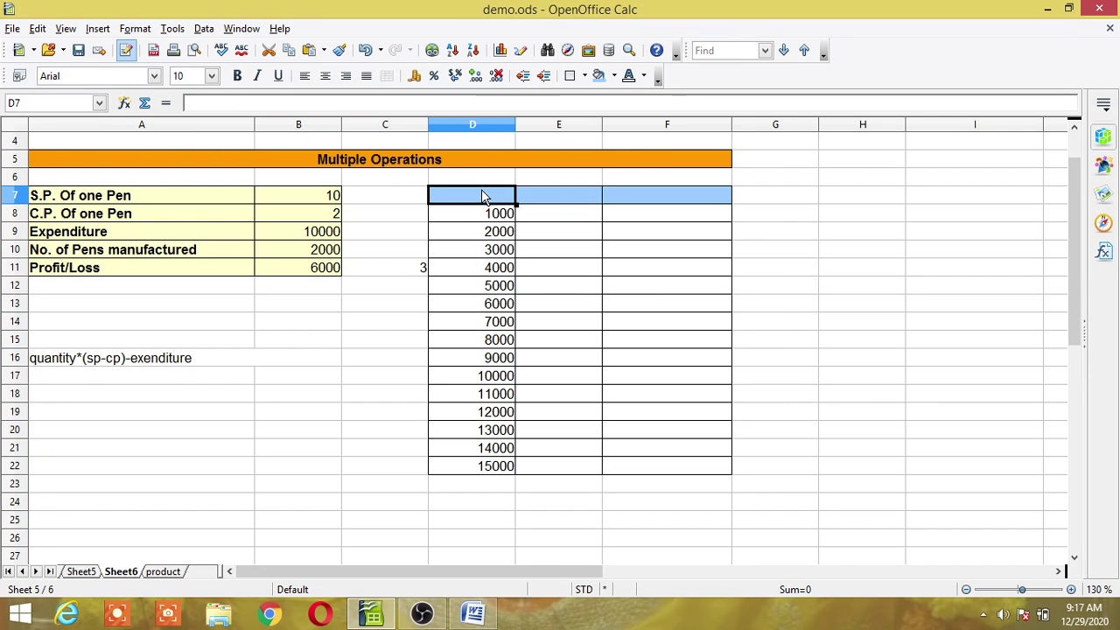
- Enter the values 8, 10, 12, 14 and 16 across cells E7 to I7
{"action": "left_click", "coordinate": [551, 206]}
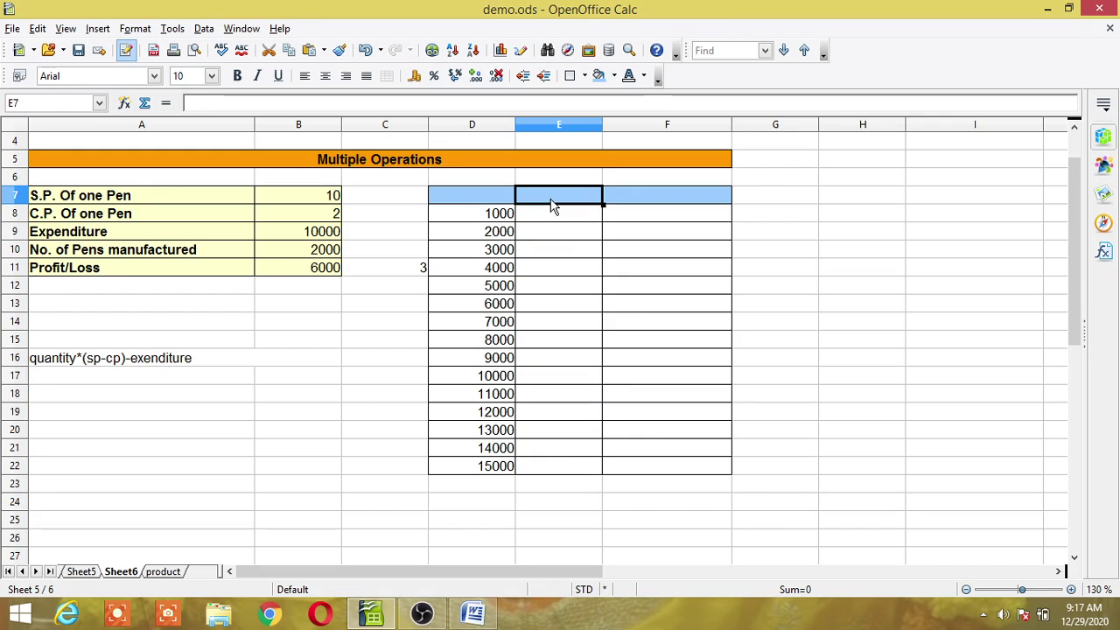
{"action": "key", "text": "F8"}
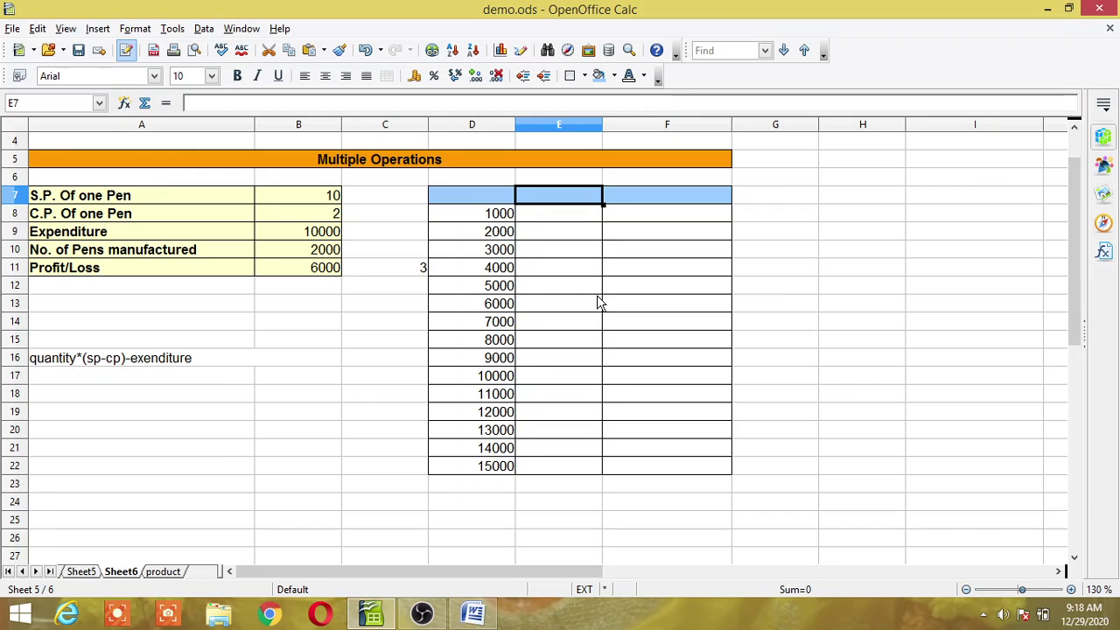
{"action": "type", "text": "8"}
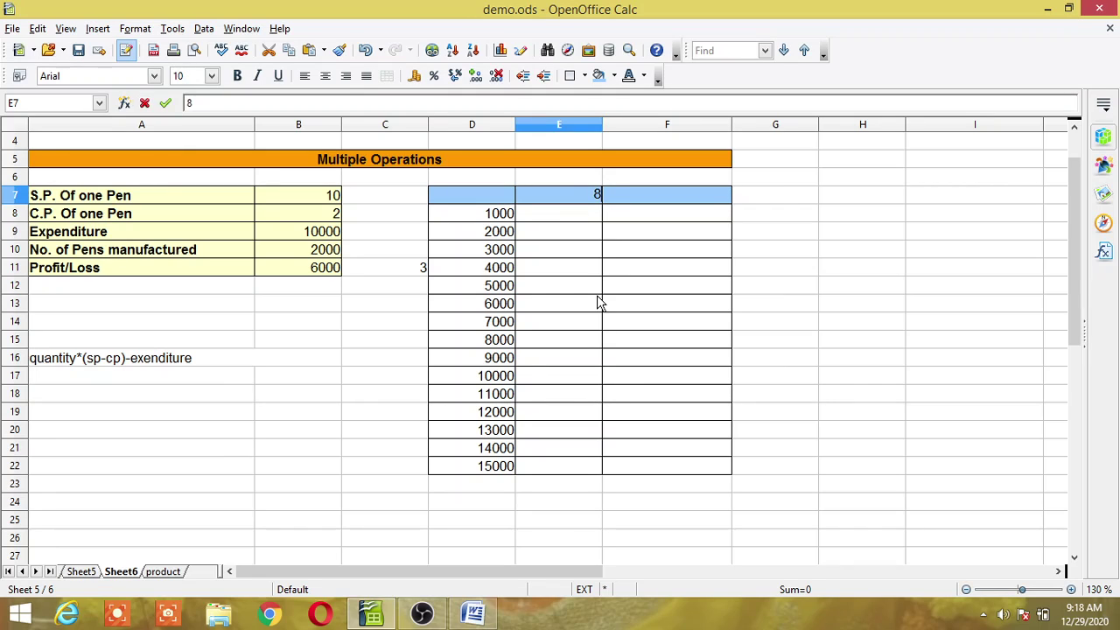
{"action": "key", "text": "Right"}
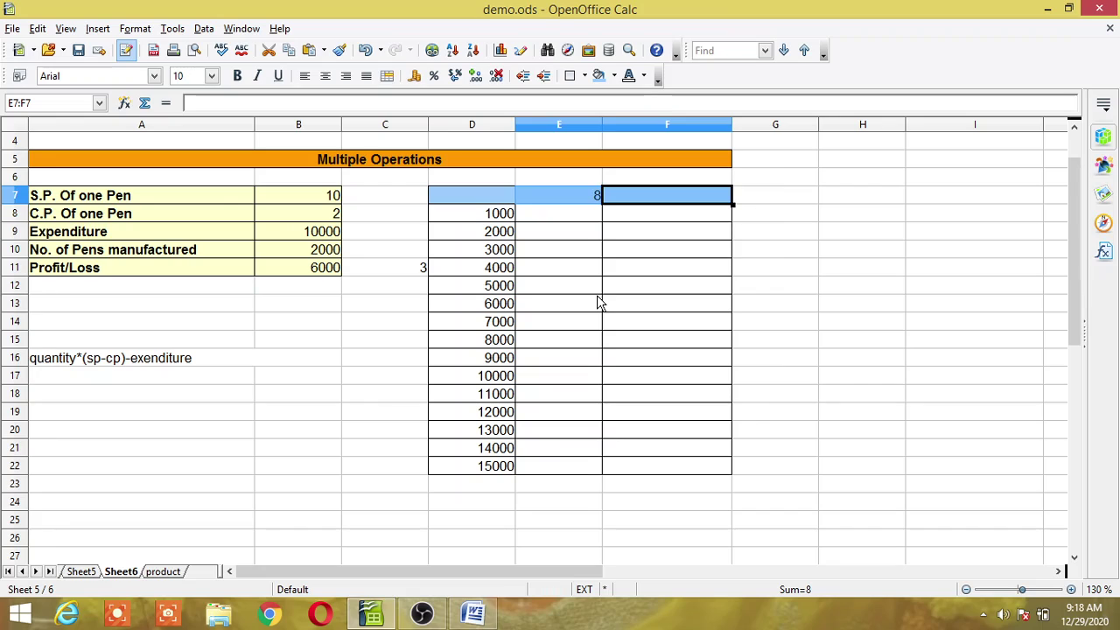
{"action": "type", "text": "10"}
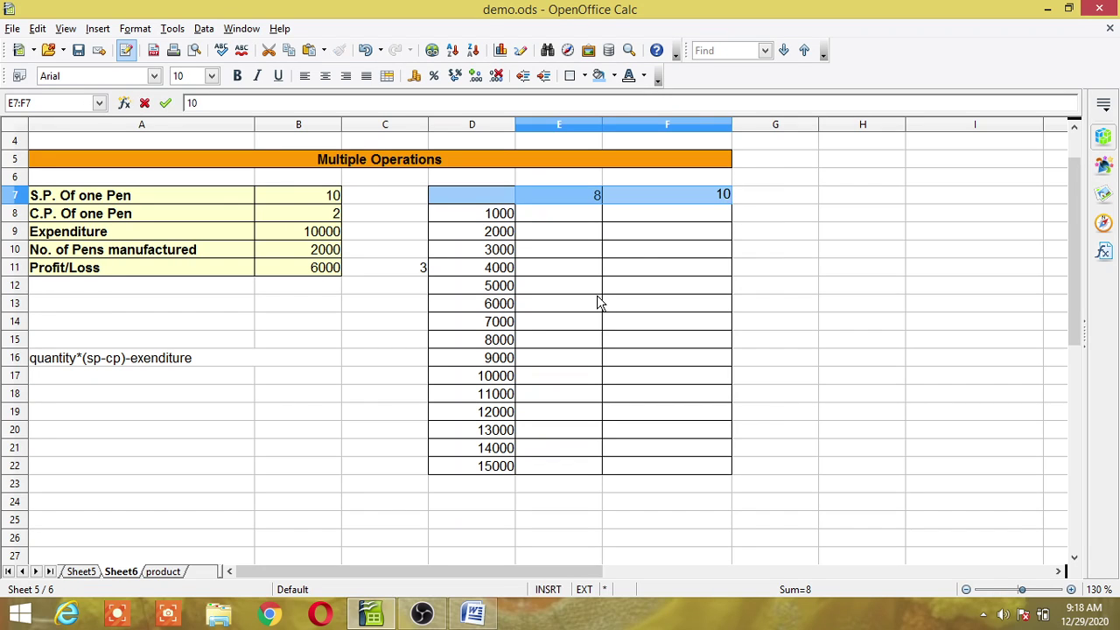
{"action": "key", "text": "Right"}
{"action": "type", "text": "12"}
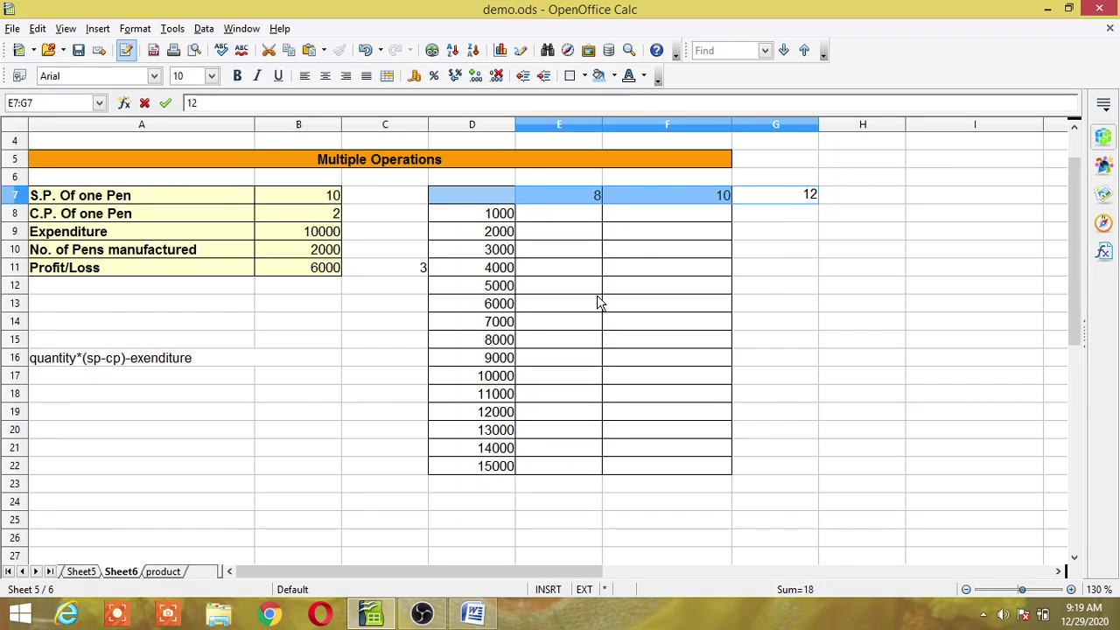
{"action": "key", "text": "Right"}
{"action": "type", "text": "14"}
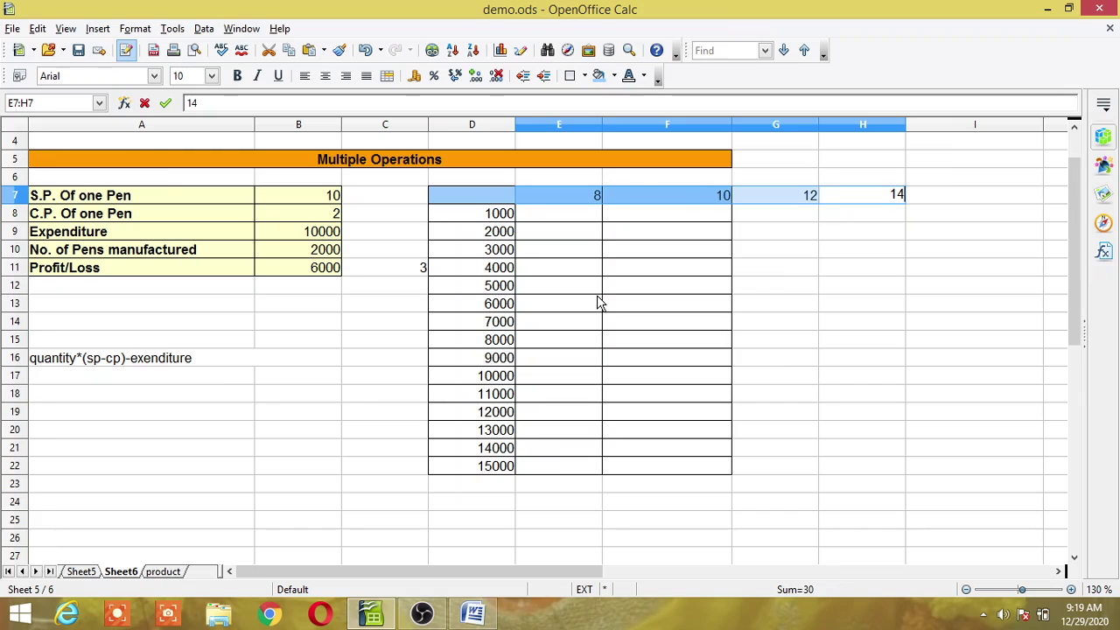
{"action": "key", "text": "Right"}
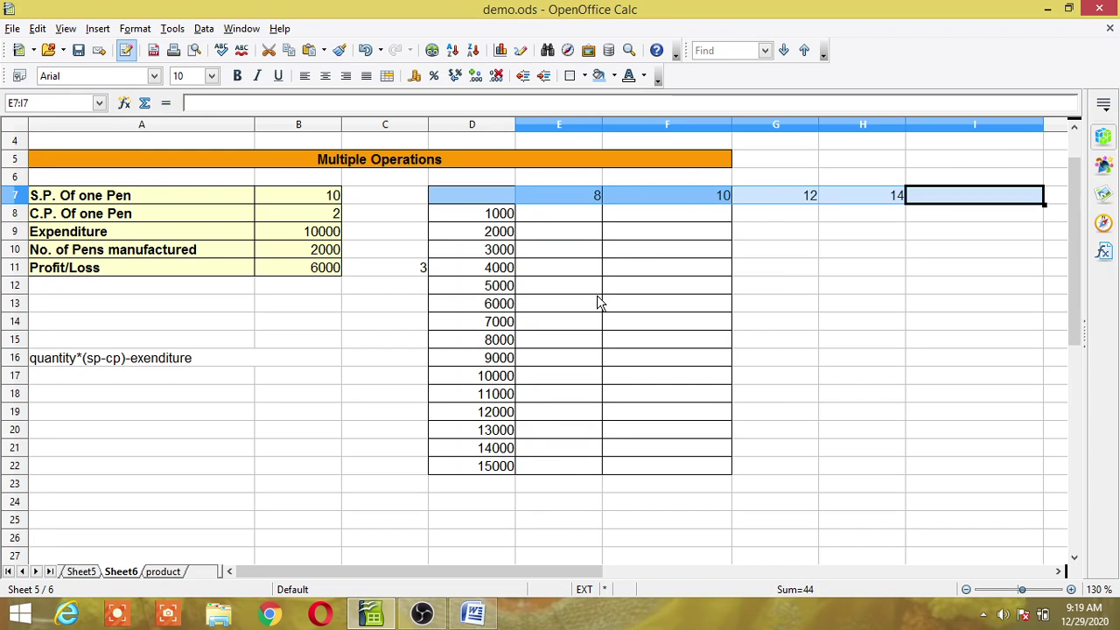
{"action": "type", "text": "1"}
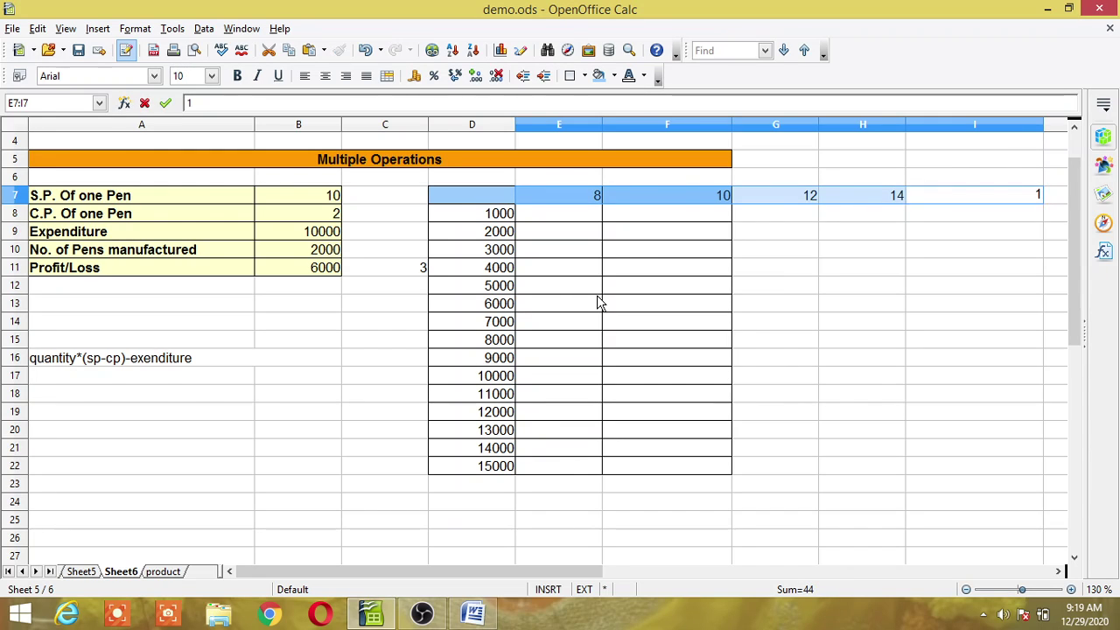
{"action": "type", "text": "6"}
{"action": "left_click", "coordinate": [761, 361], "text": "shift"}
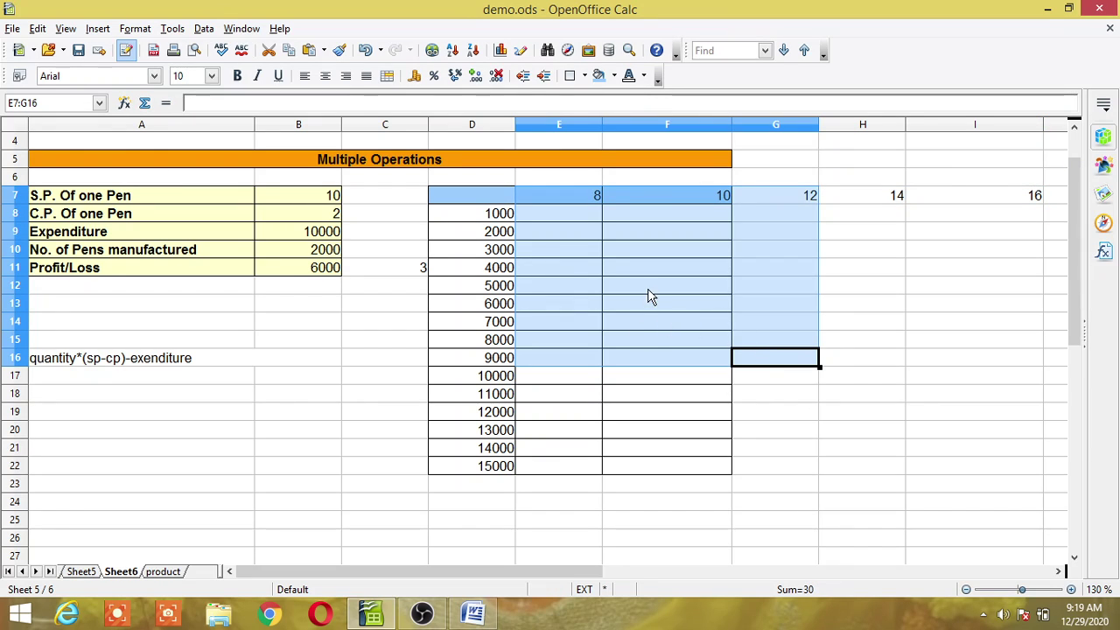
- Apply borders around and between all cells in E7:I7
{"action": "left_click", "coordinate": [593, 199]}
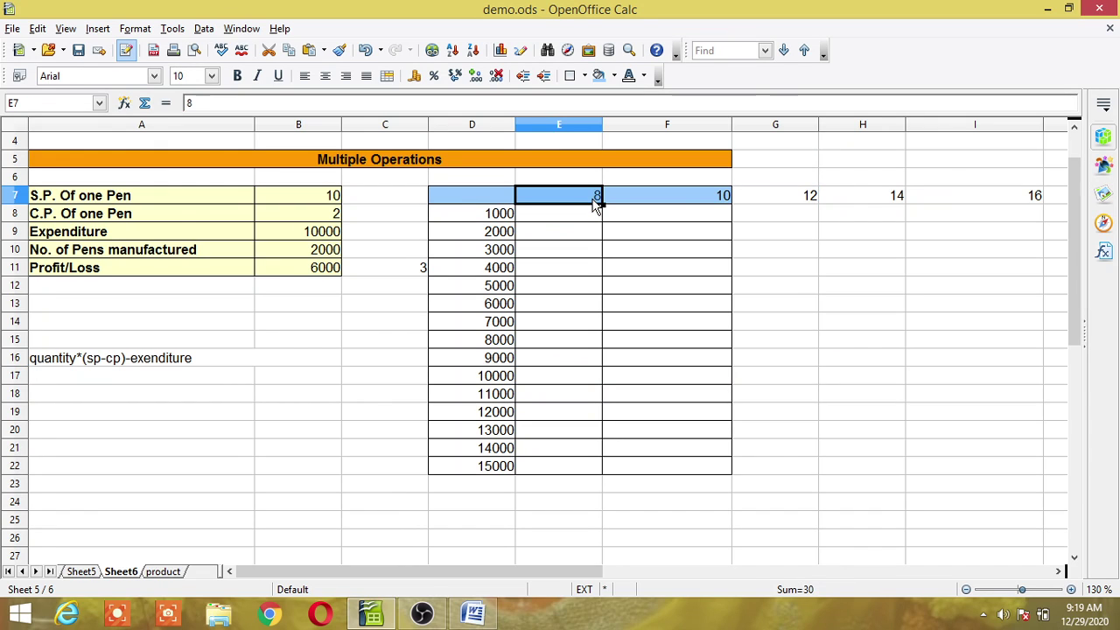
{"action": "left_click", "coordinate": [727, 200]}
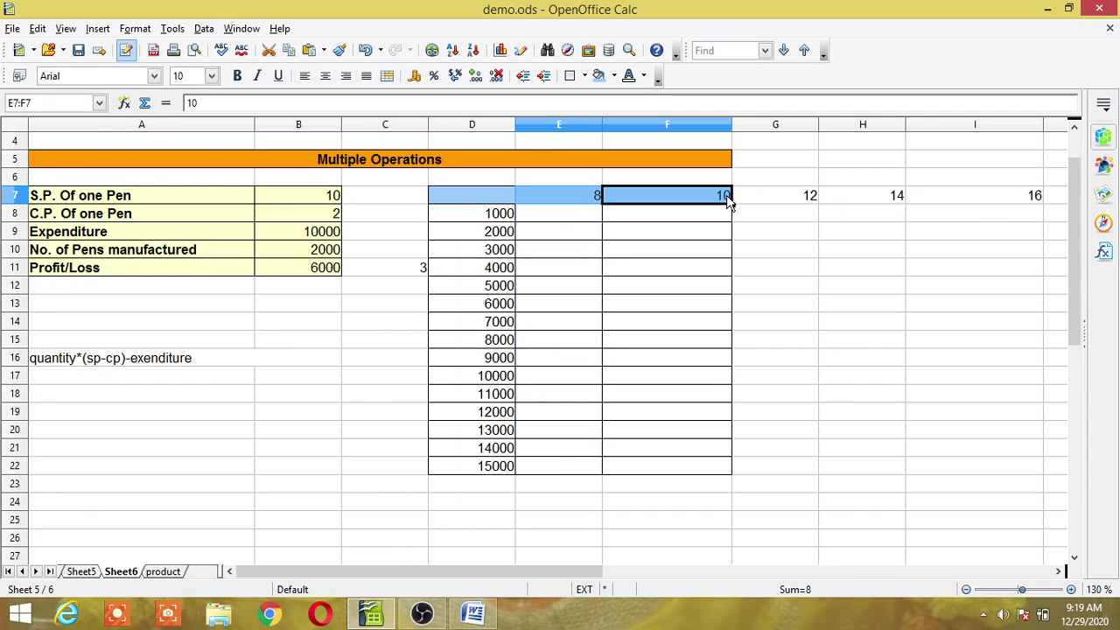
{"action": "left_click", "coordinate": [805, 198]}
{"action": "left_click", "coordinate": [880, 206]}
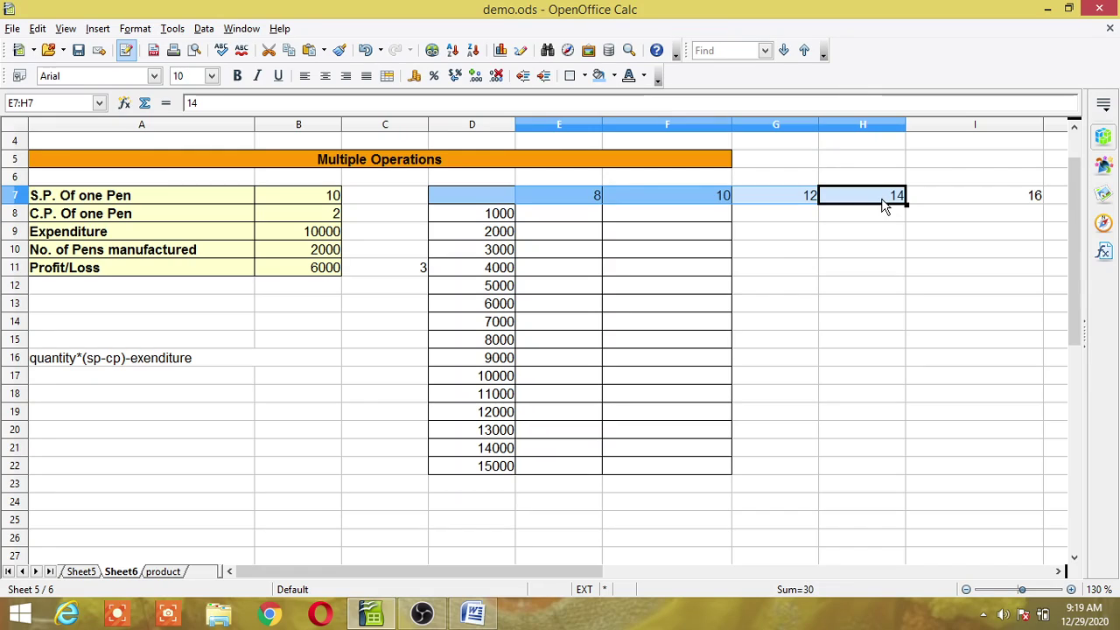
{"action": "left_click", "coordinate": [1030, 201]}
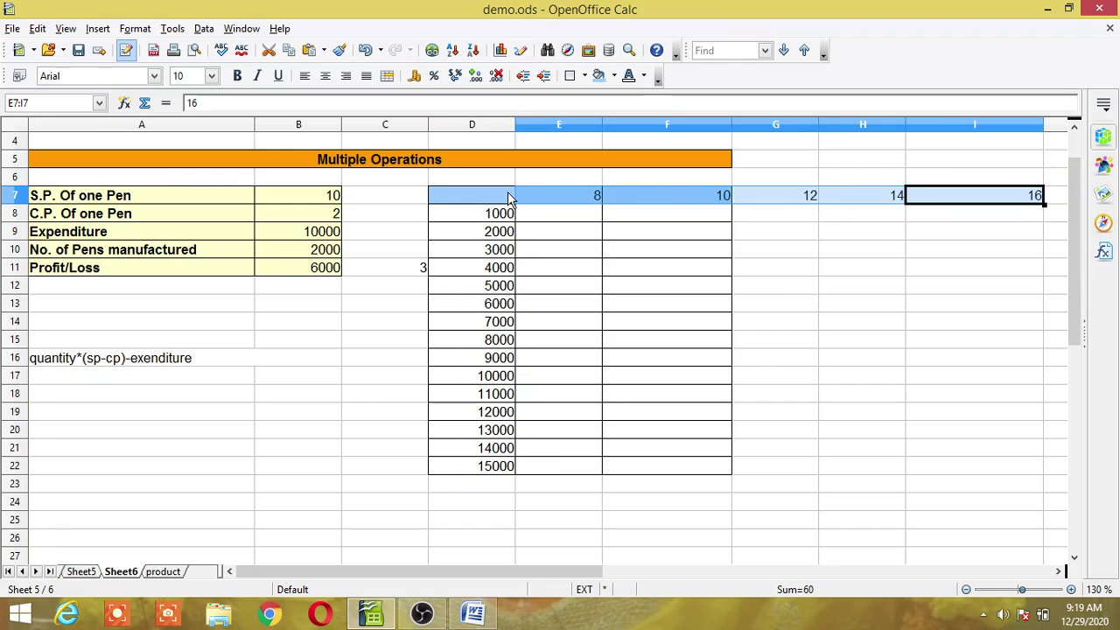
{"action": "left_click_drag", "start_coordinate": [525, 196], "coordinate": [943, 204]}
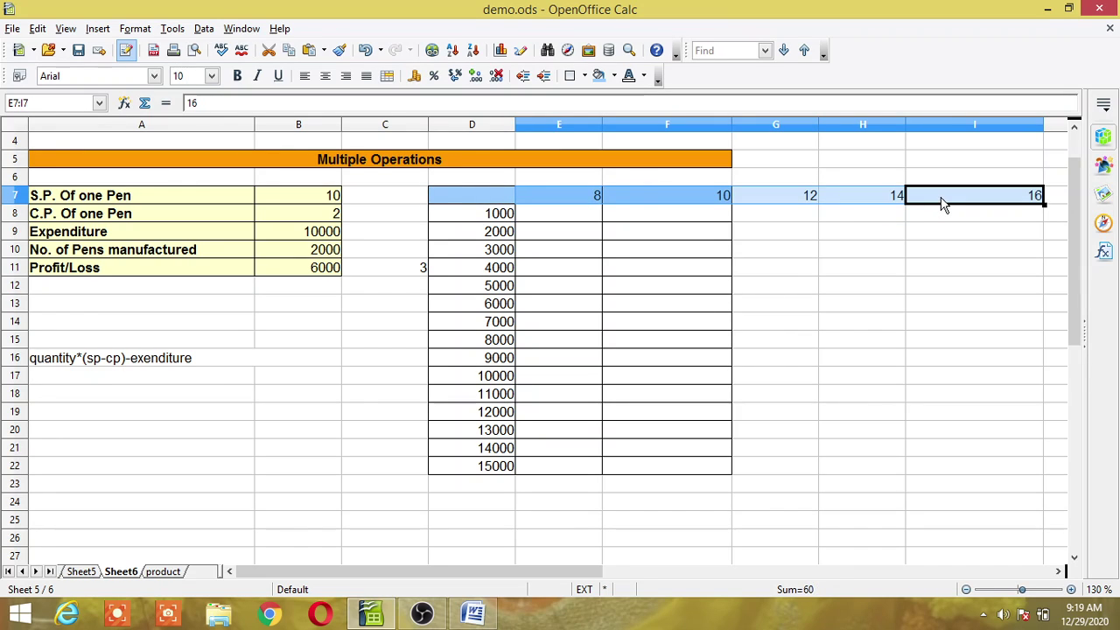
{"action": "left_click", "coordinate": [585, 76]}
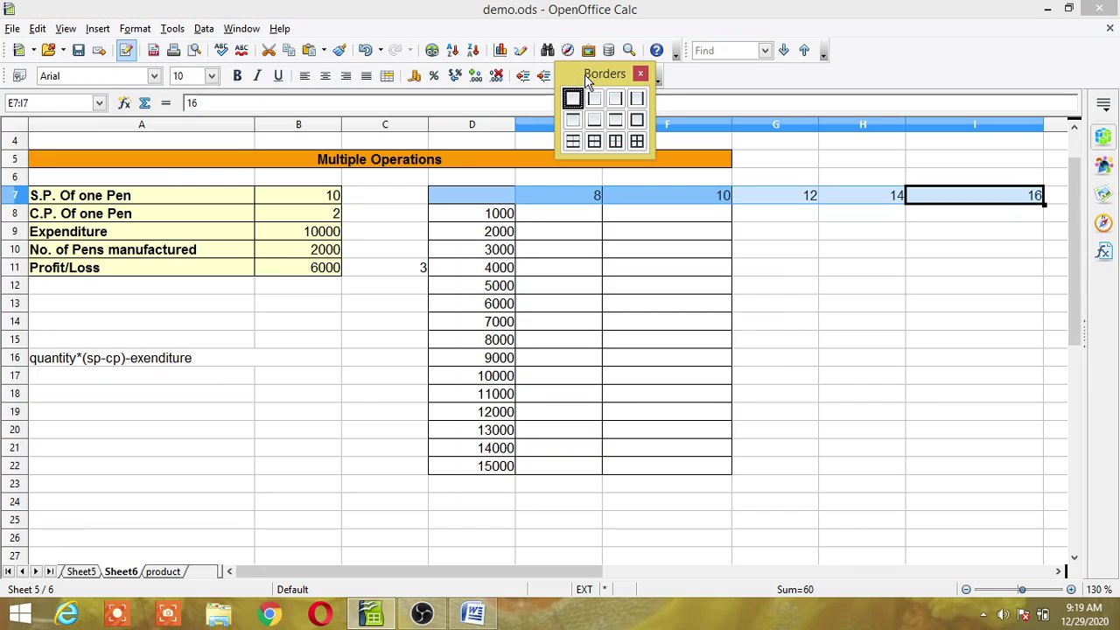
{"action": "left_click", "coordinate": [636, 140]}
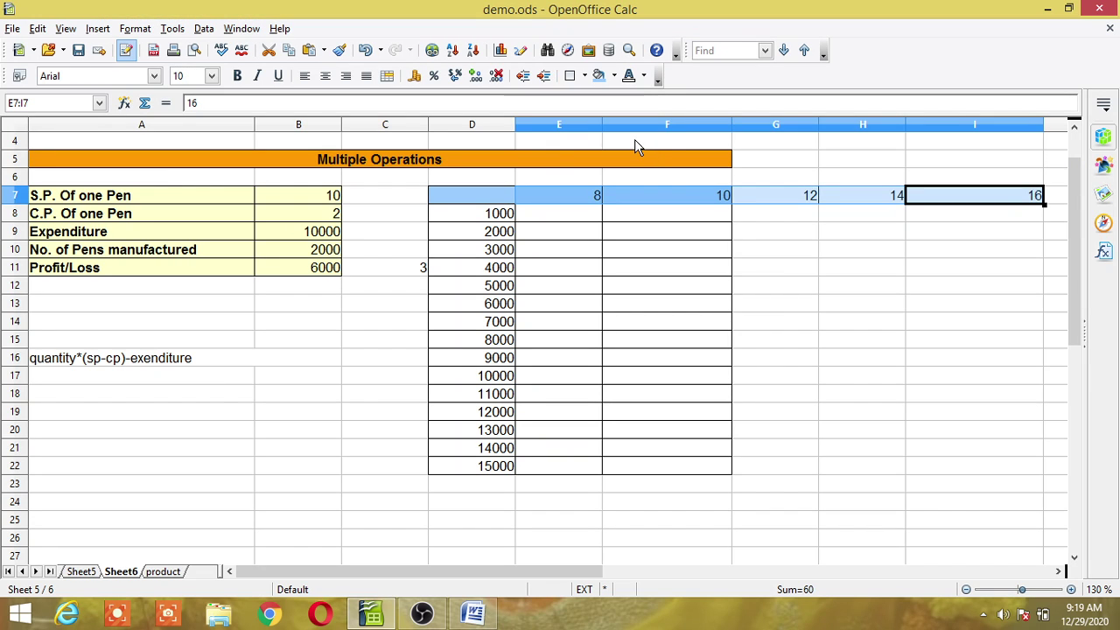
{"action": "left_click", "coordinate": [730, 233], "text": "shift"}
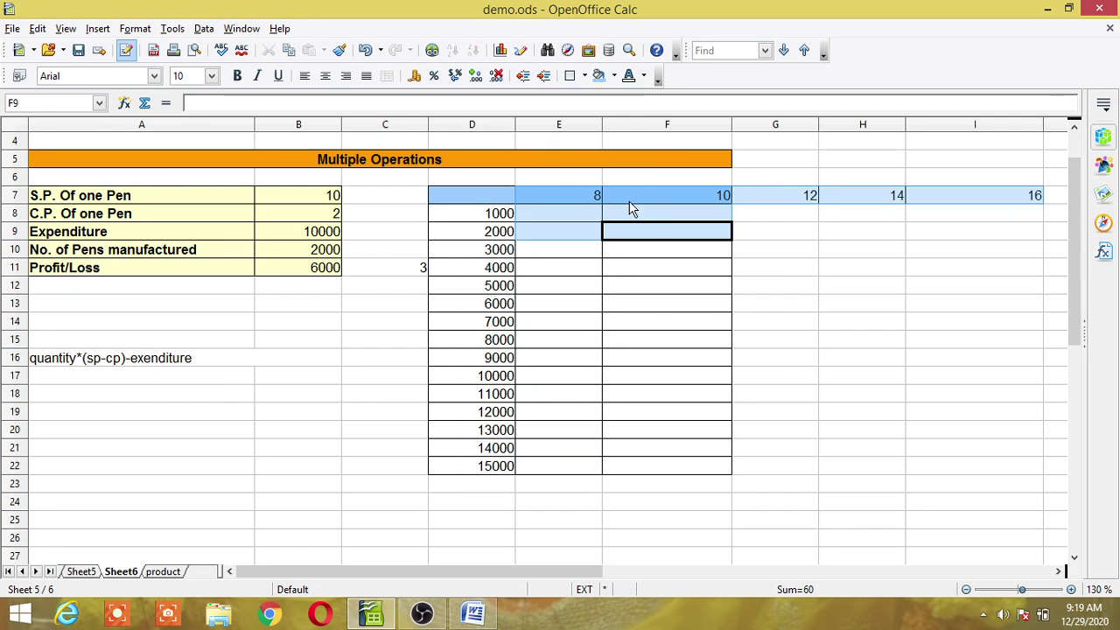
{"action": "left_click", "coordinate": [674, 201]}
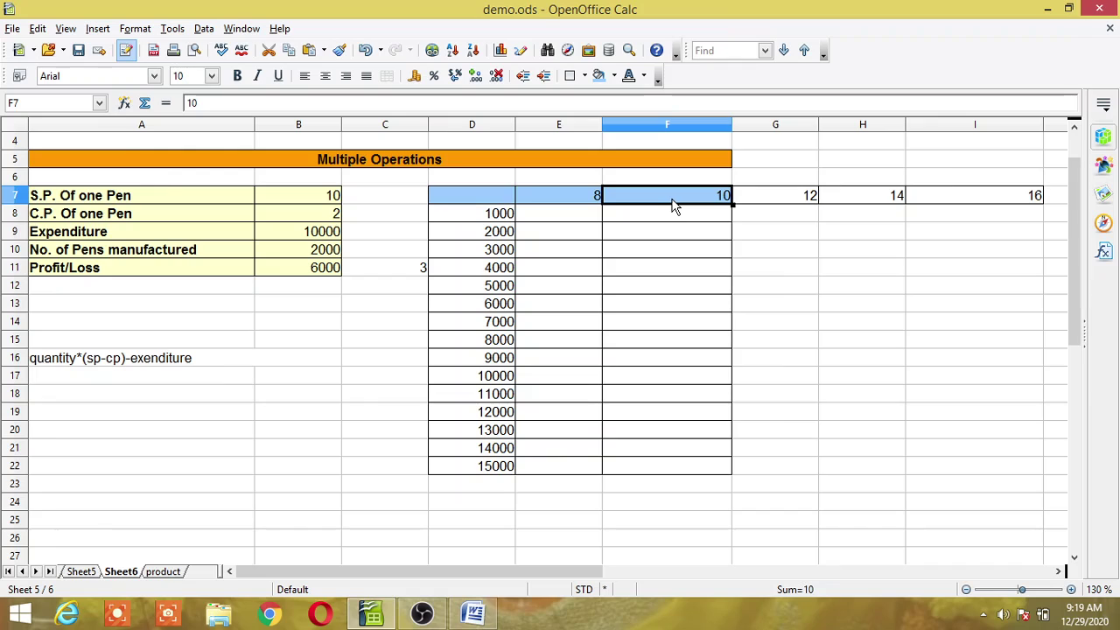
- Apply borders around and between all cells in F7:I22
{"action": "left_click_drag", "start_coordinate": [674, 201], "coordinate": [923, 470]}
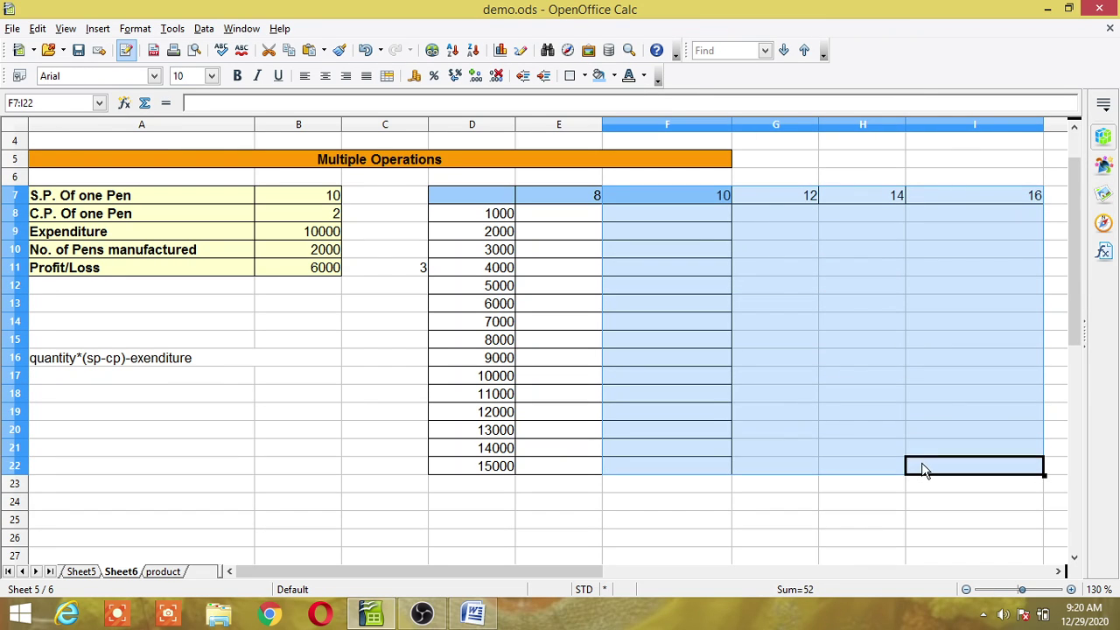
{"action": "left_click", "coordinate": [585, 75]}
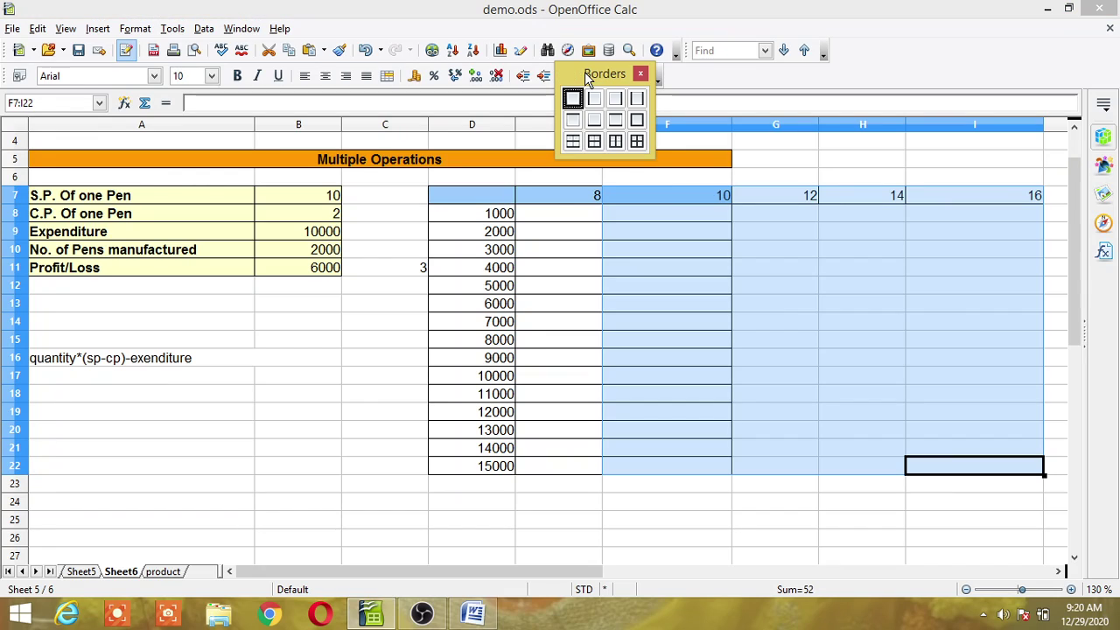
{"action": "left_click", "coordinate": [637, 142]}
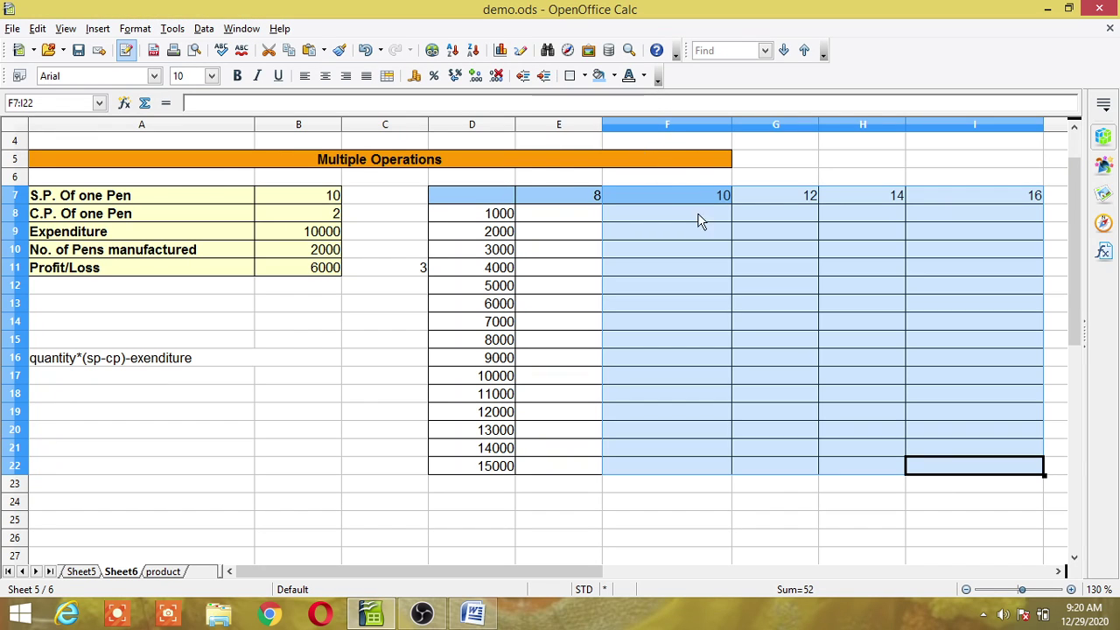
{"action": "left_click", "coordinate": [736, 312]}
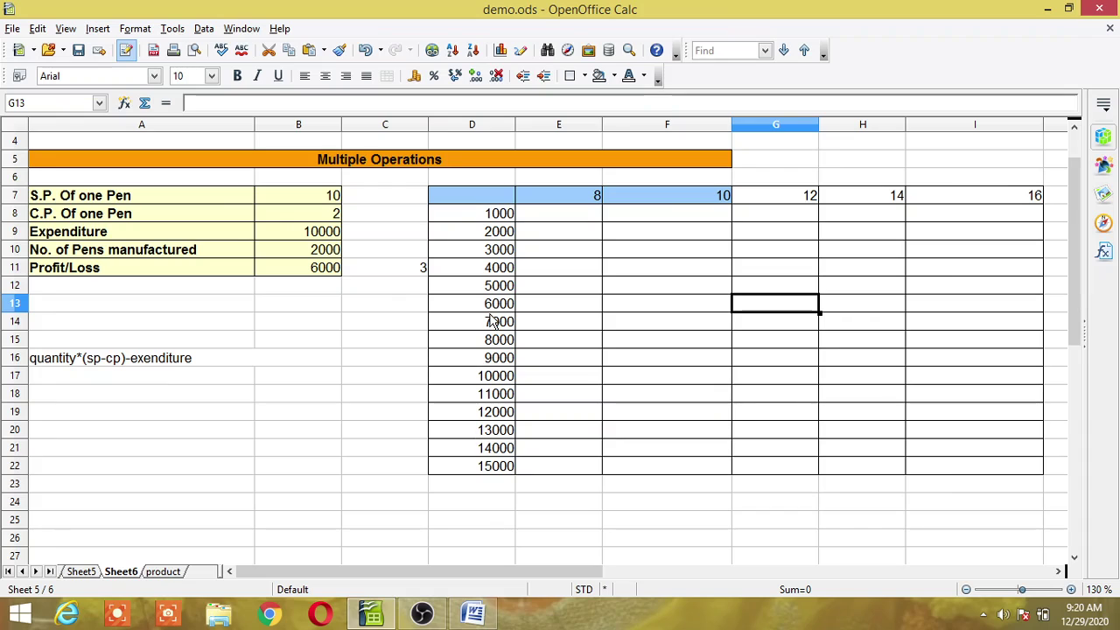
{"action": "key", "text": "F8"}
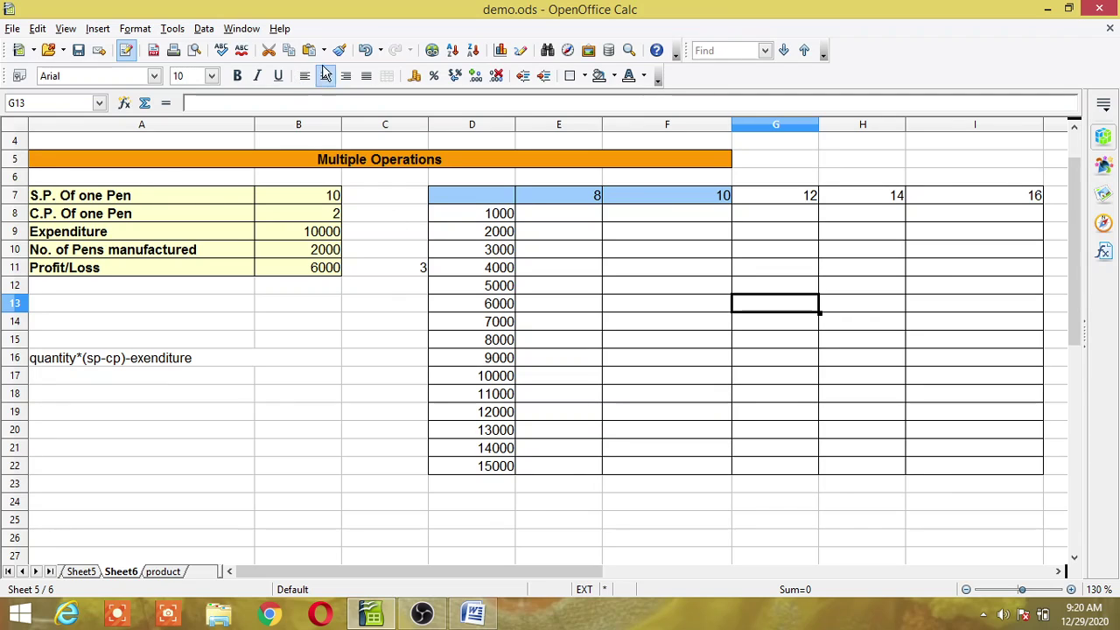
{"action": "left_click", "coordinate": [444, 191]}
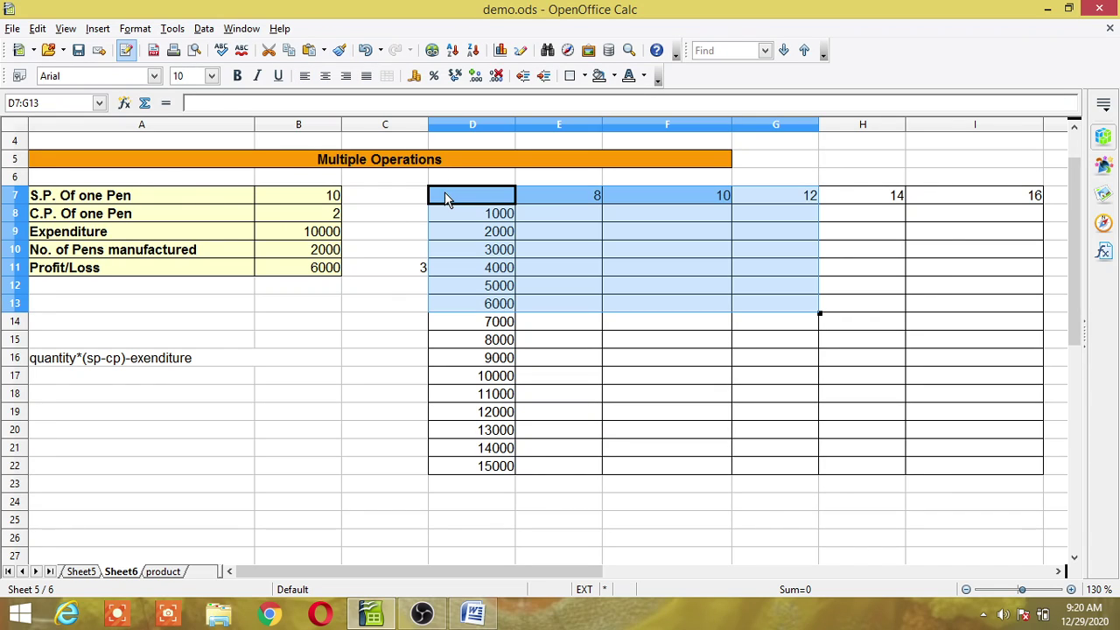
{"action": "left_click", "coordinate": [553, 202]}
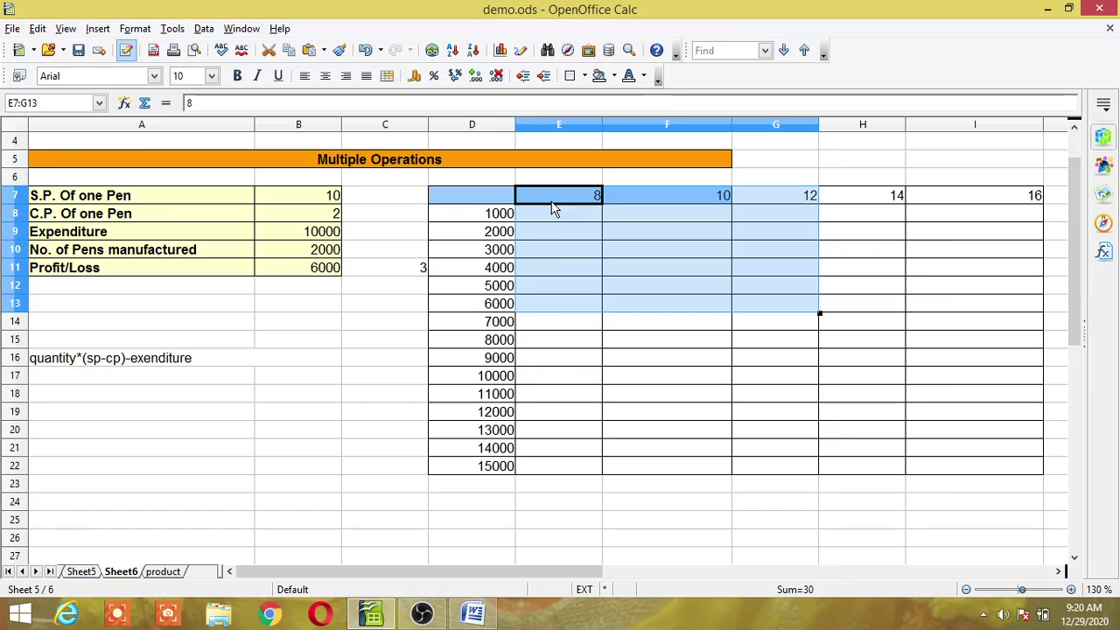
{"action": "key", "text": "F8"}
- Copy the blue header formatting of cell E7 onto the row values in F7:I7
{"action": "left_click", "coordinate": [588, 203]}
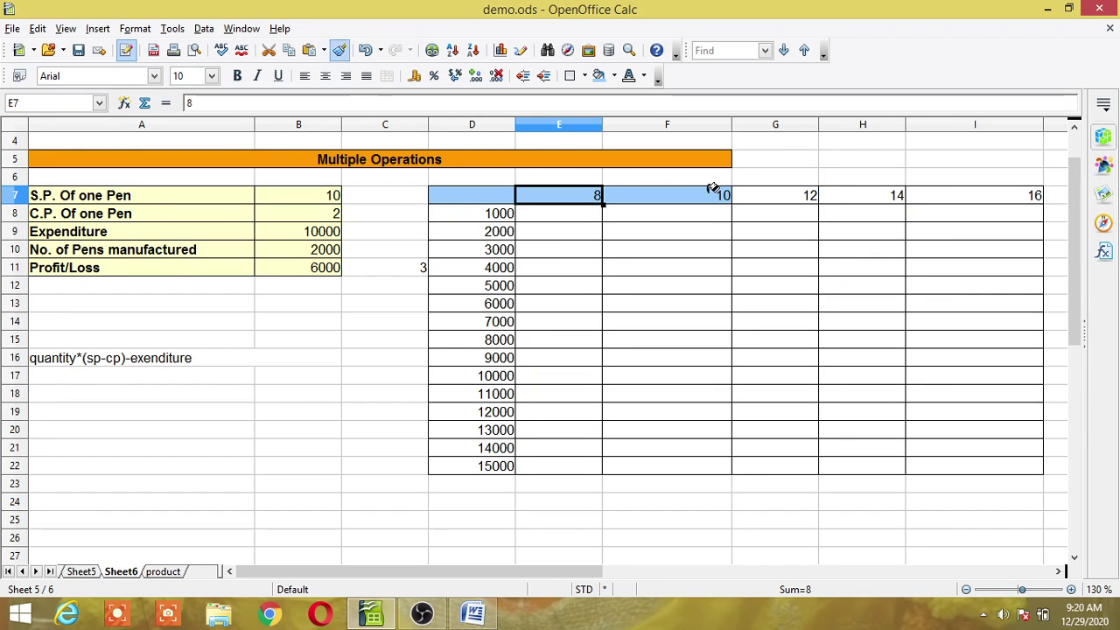
{"action": "left_click_drag", "start_coordinate": [713, 189], "coordinate": [945, 193]}
{"action": "left_click", "coordinate": [914, 234]}
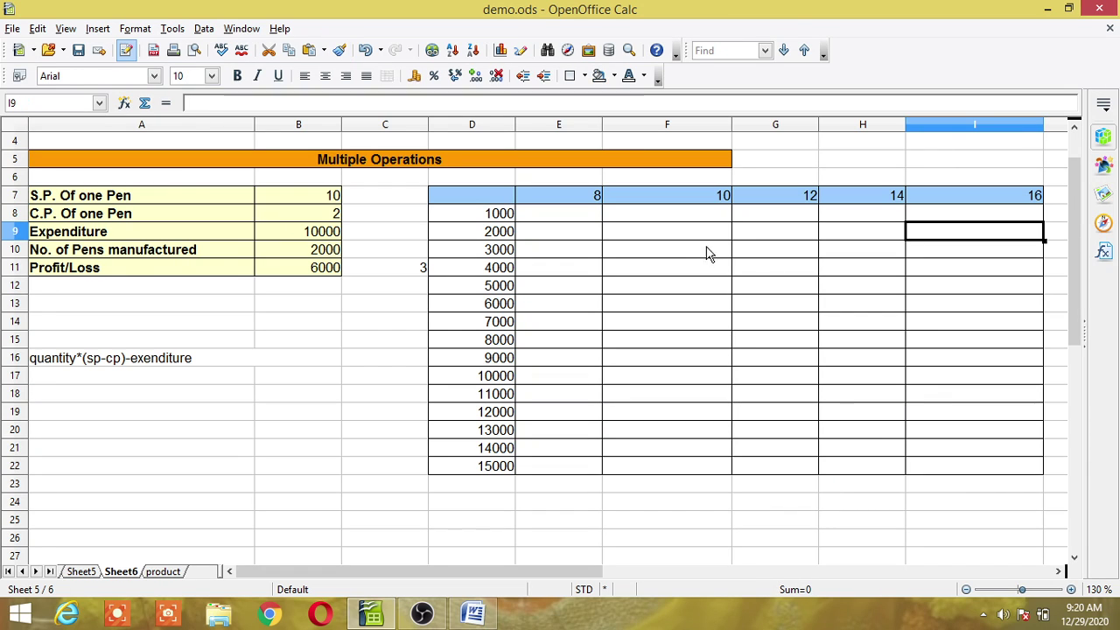
{"action": "key", "text": "F8"}
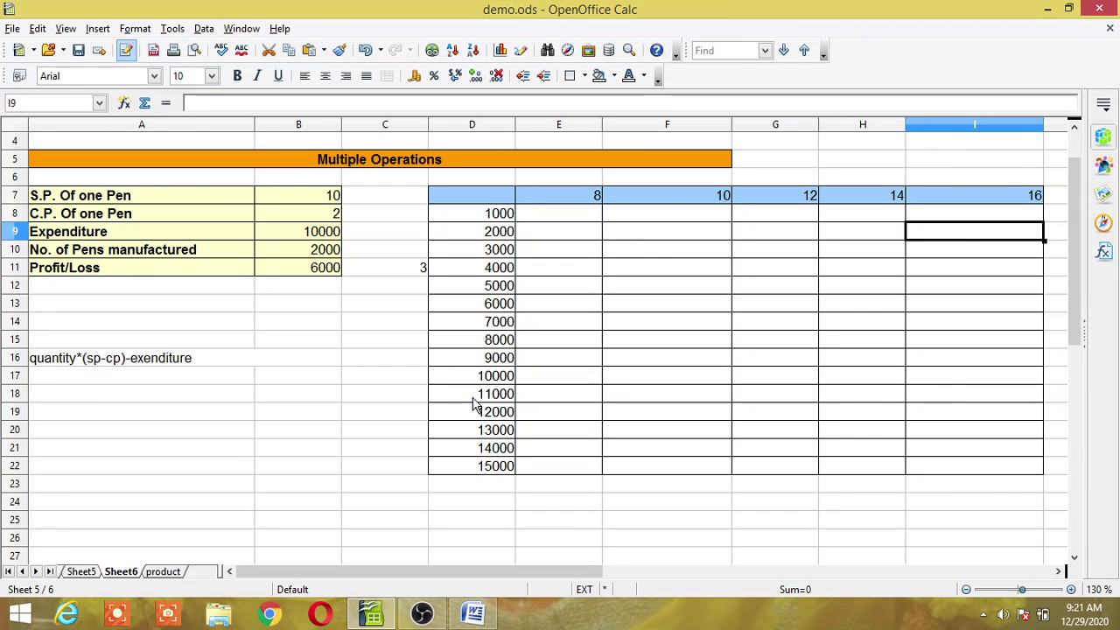
{"action": "left_click", "coordinate": [465, 200]}
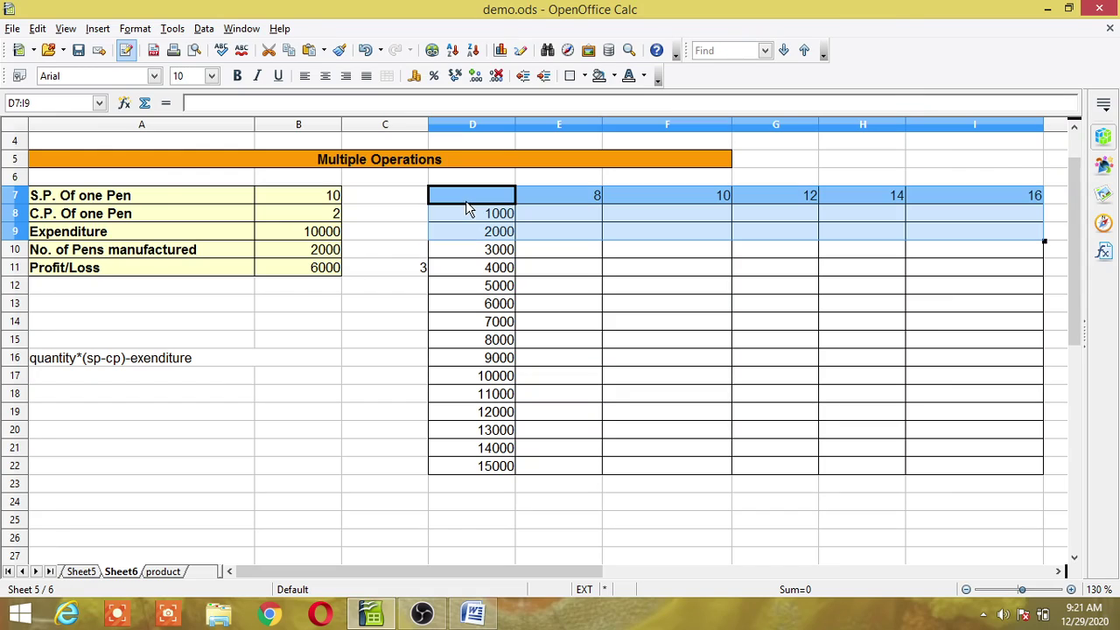
{"action": "left_click", "coordinate": [494, 229]}
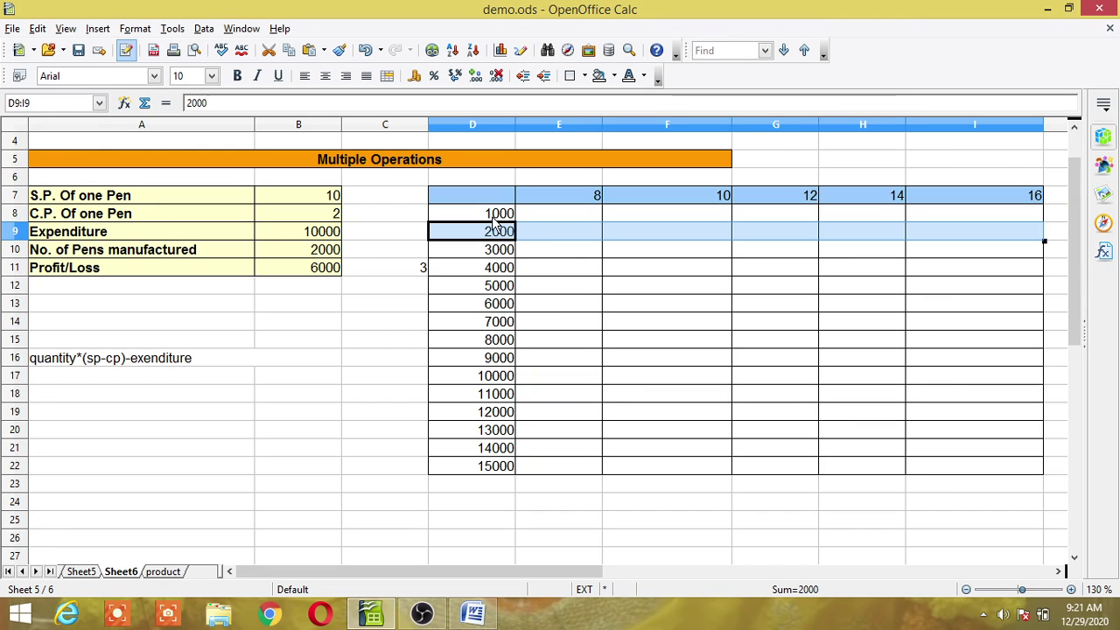
{"action": "key", "text": "F8"}
{"action": "left_click", "coordinate": [503, 202]}
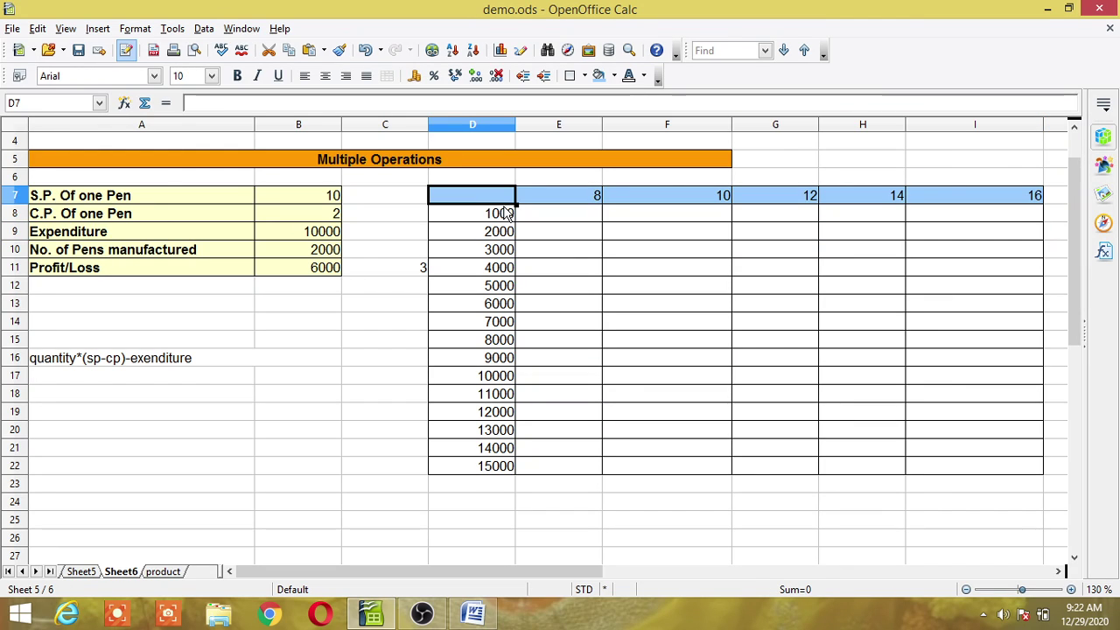
{"action": "left_click", "coordinate": [505, 213]}
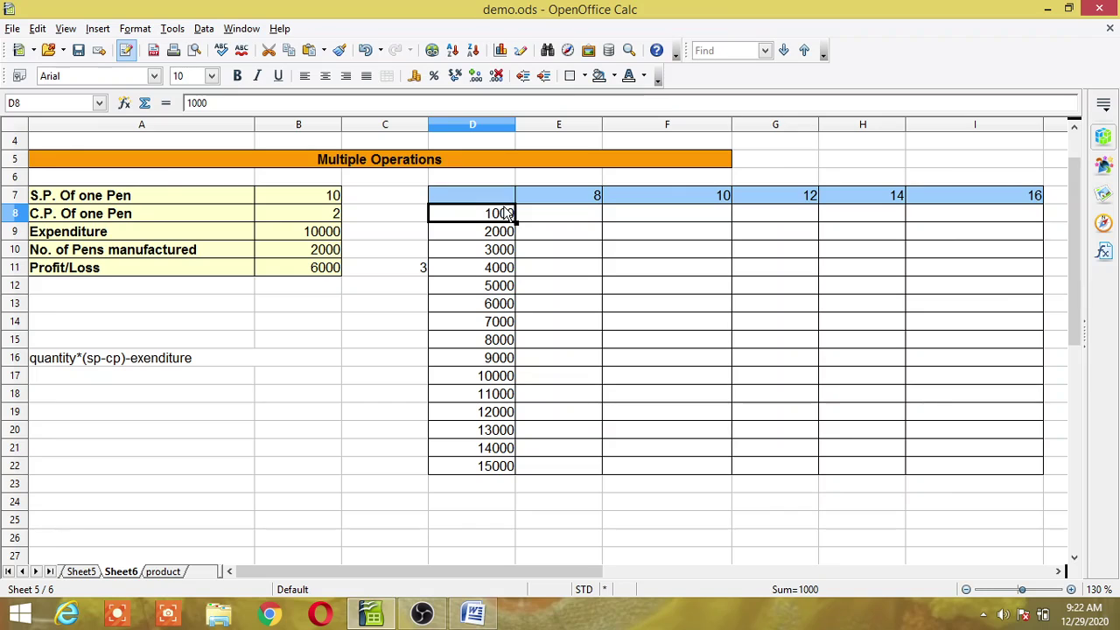
- Run Multiple Operations on D7:I22 with $B$11 as the formula, $B$7 as the row input cell and $B$10 as the column input cell
{"action": "left_click_drag", "start_coordinate": [502, 201], "coordinate": [958, 478]}
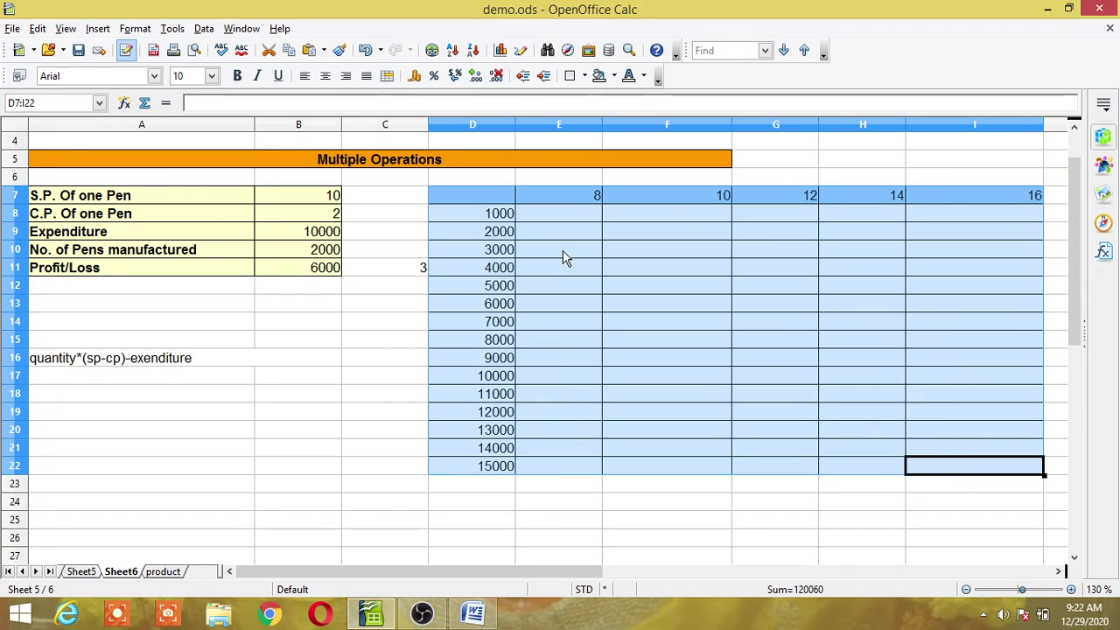
{"action": "left_click", "coordinate": [212, 29]}
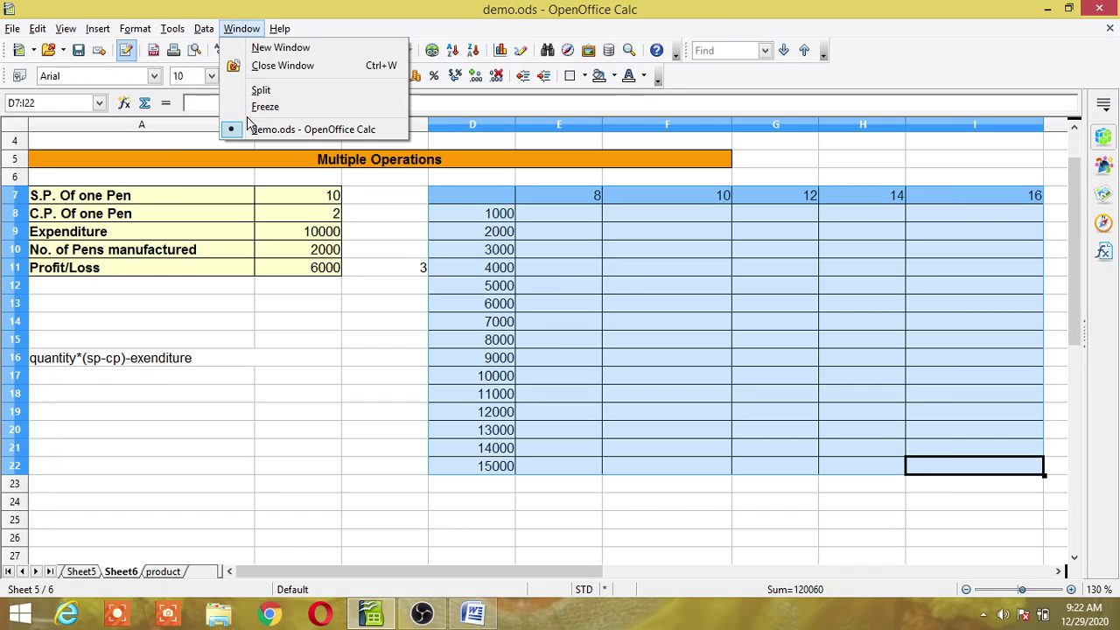
{"action": "left_click", "coordinate": [245, 163]}
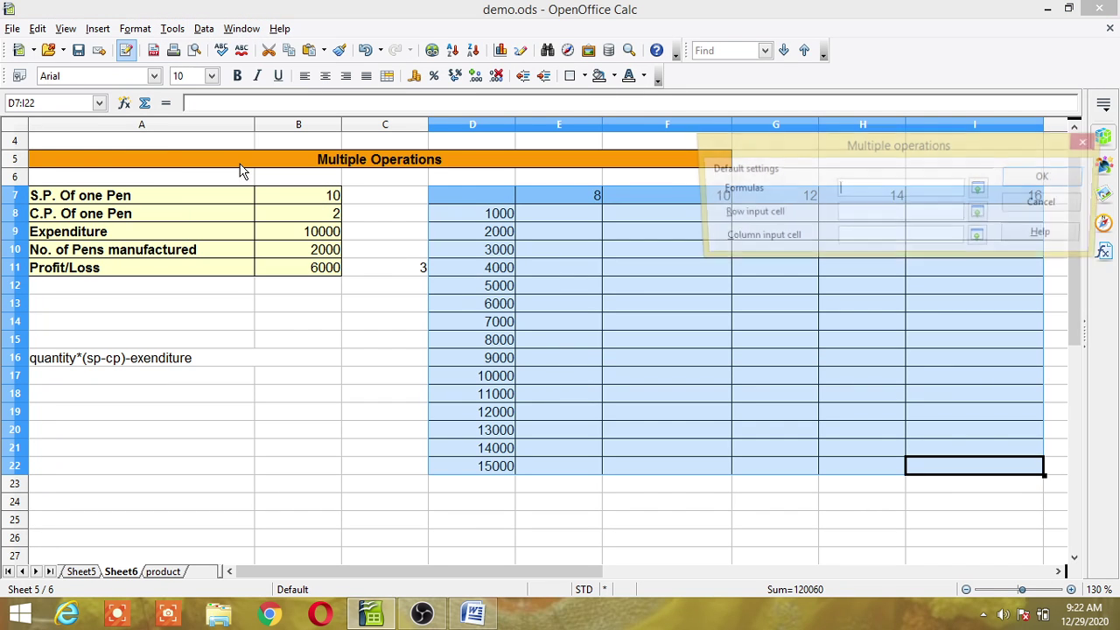
{"action": "left_click_drag", "start_coordinate": [803, 149], "coordinate": [721, 138]}
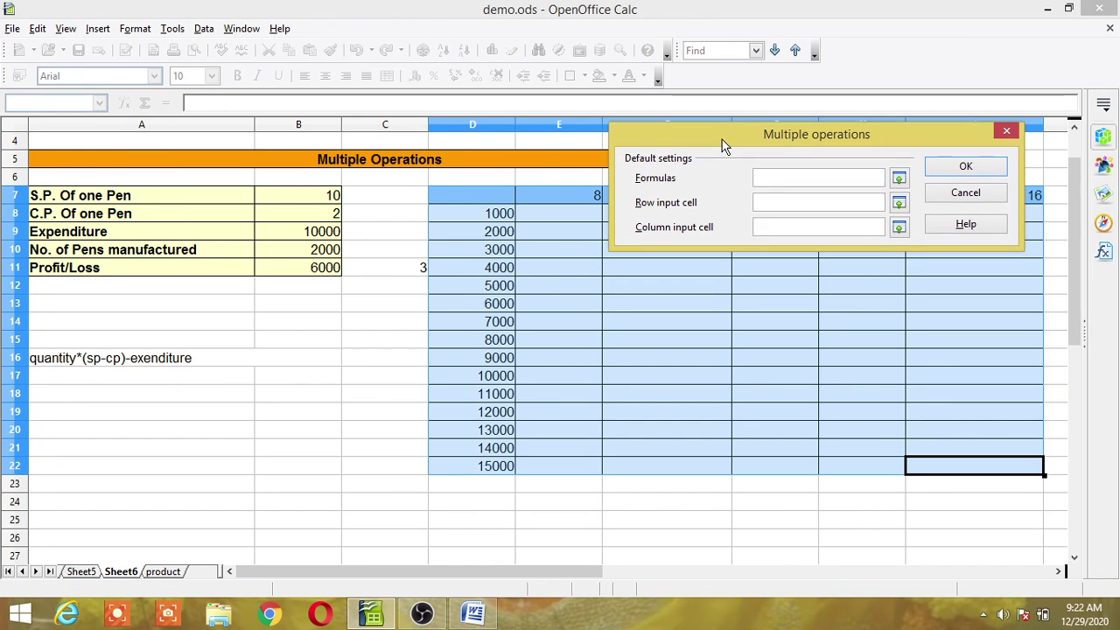
{"action": "left_click", "coordinate": [319, 270]}
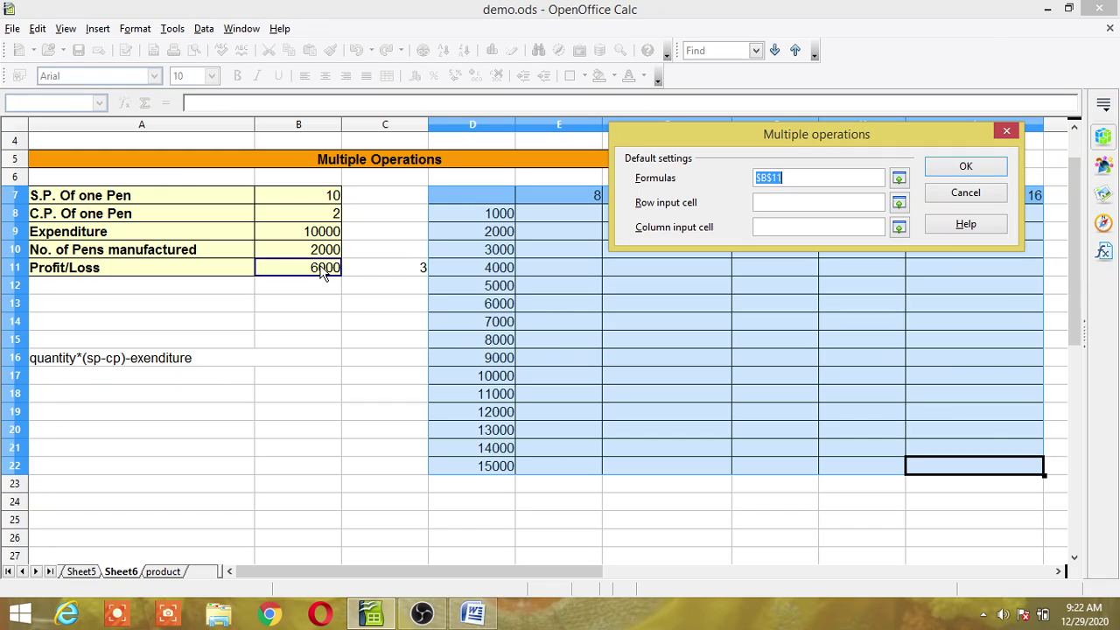
{"action": "left_click", "coordinate": [773, 200]}
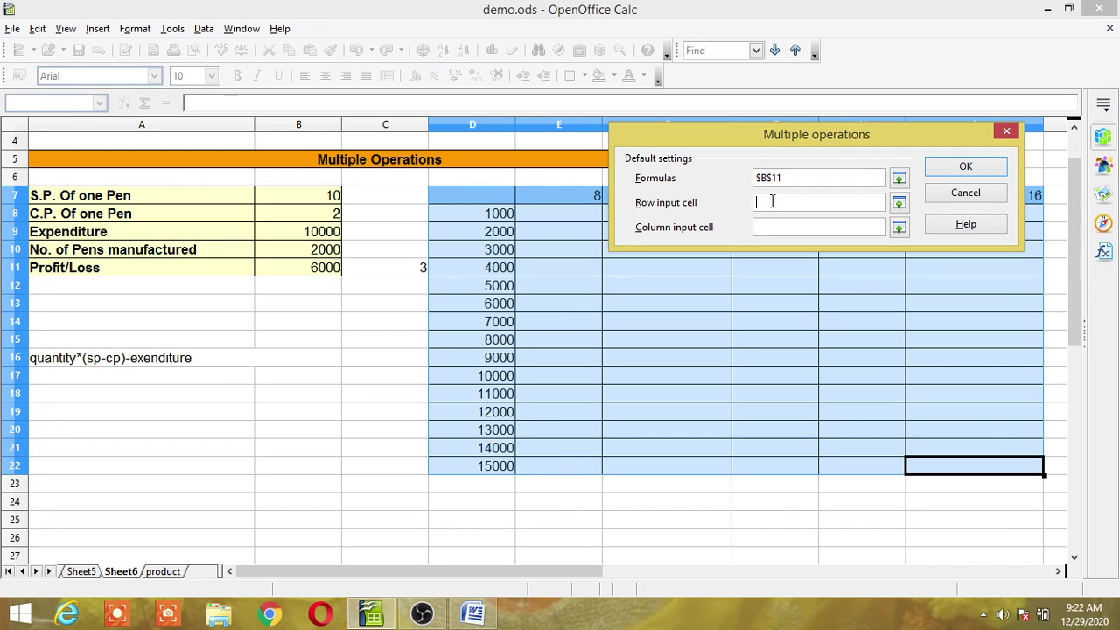
{"action": "left_click_drag", "start_coordinate": [766, 140], "coordinate": [685, 249]}
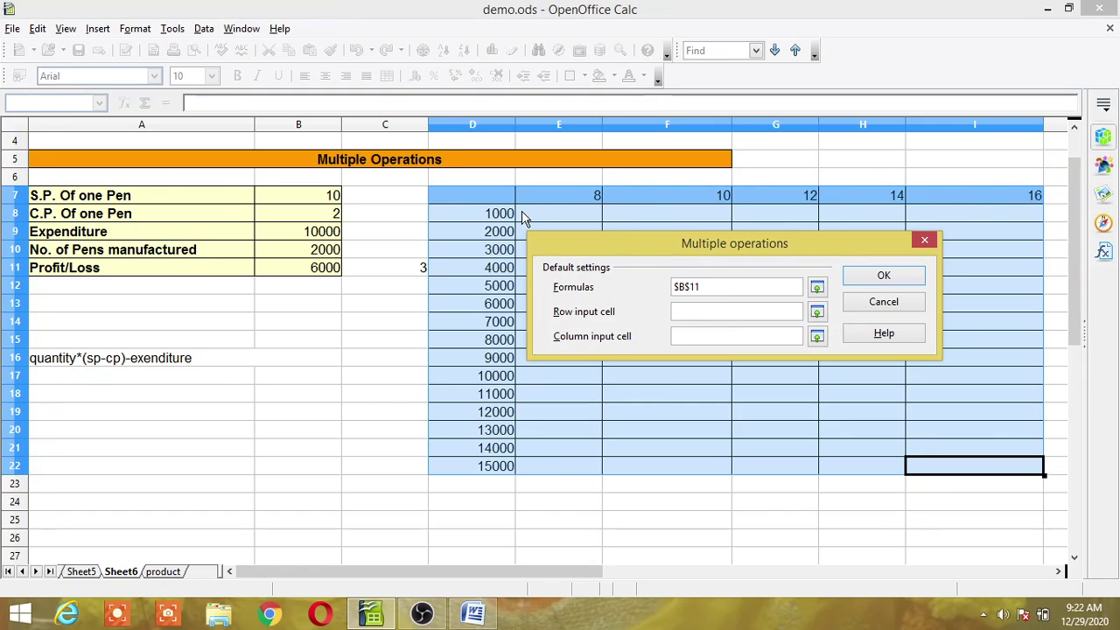
{"action": "left_click", "coordinate": [320, 203]}
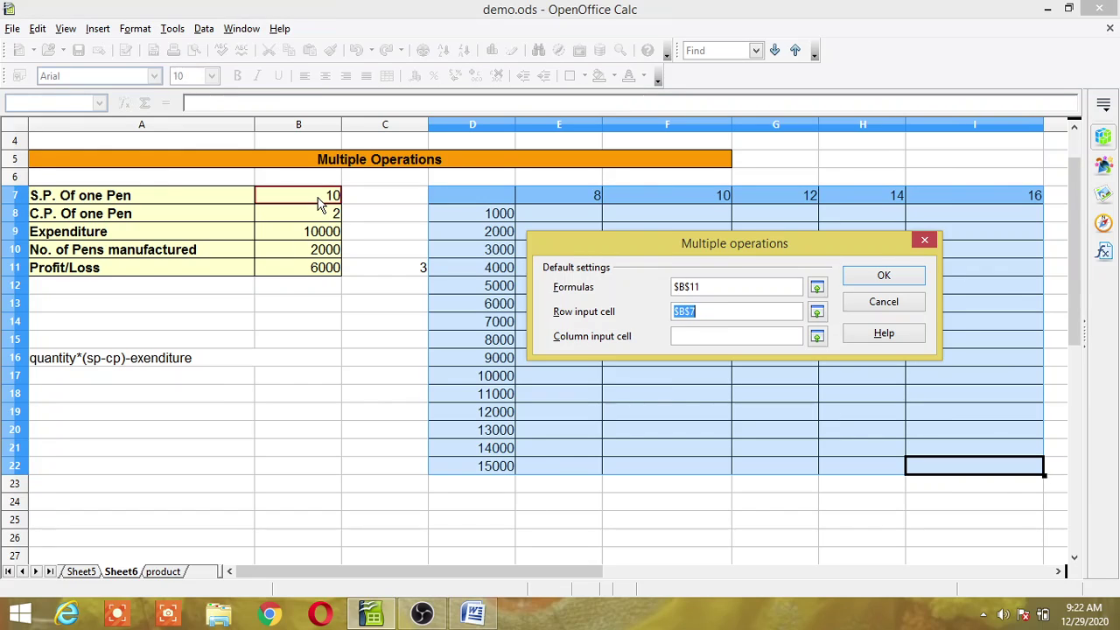
{"action": "left_click", "coordinate": [697, 336]}
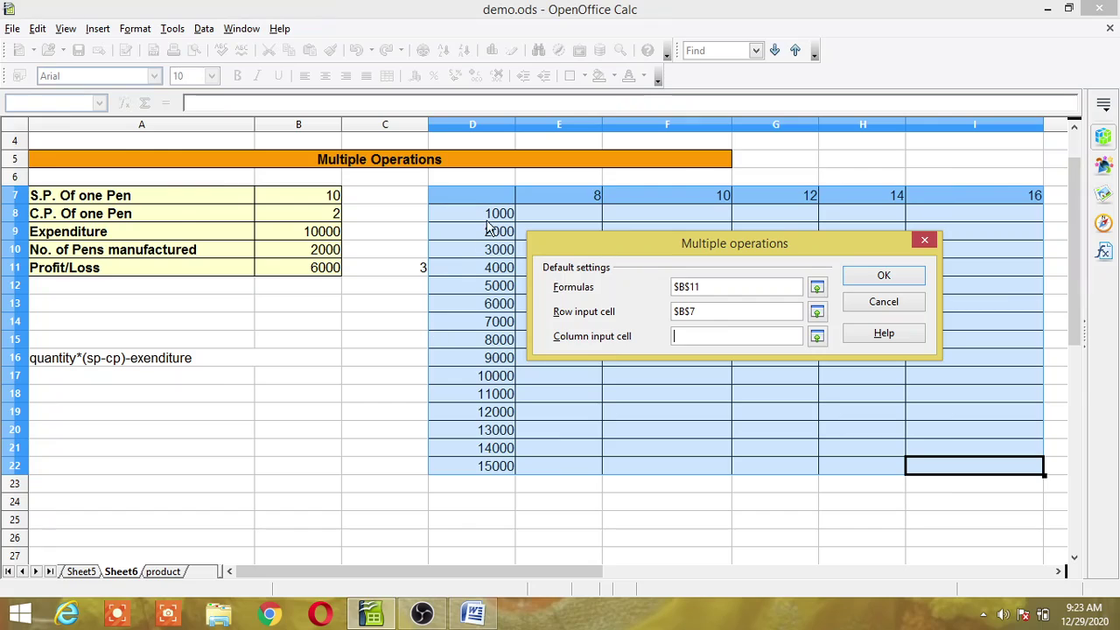
{"action": "left_click", "coordinate": [320, 254]}
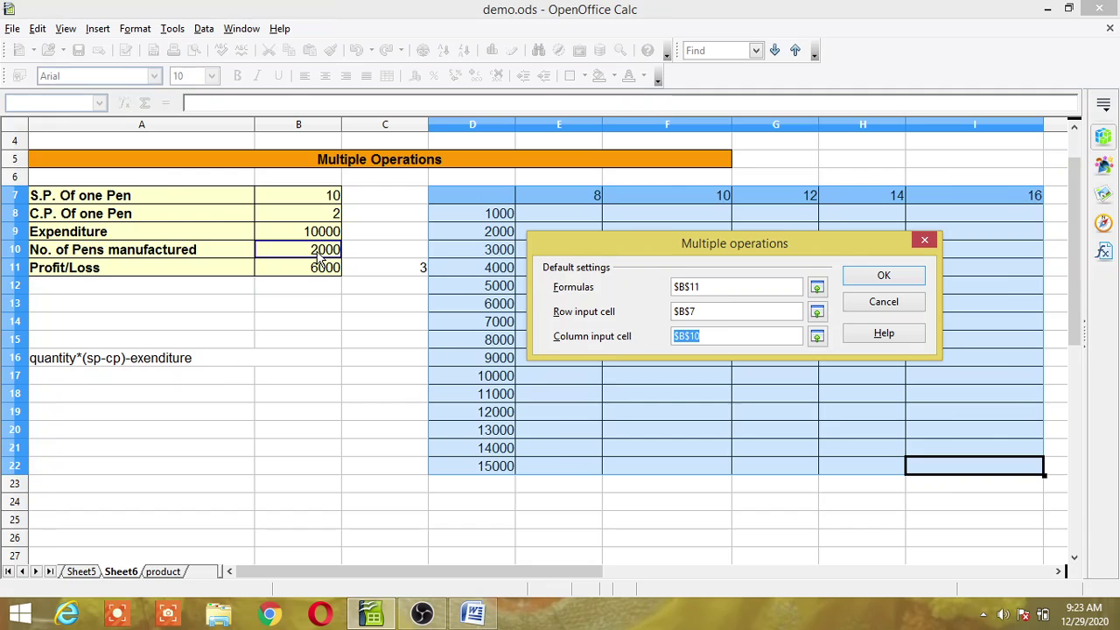
{"action": "left_click", "coordinate": [885, 277]}
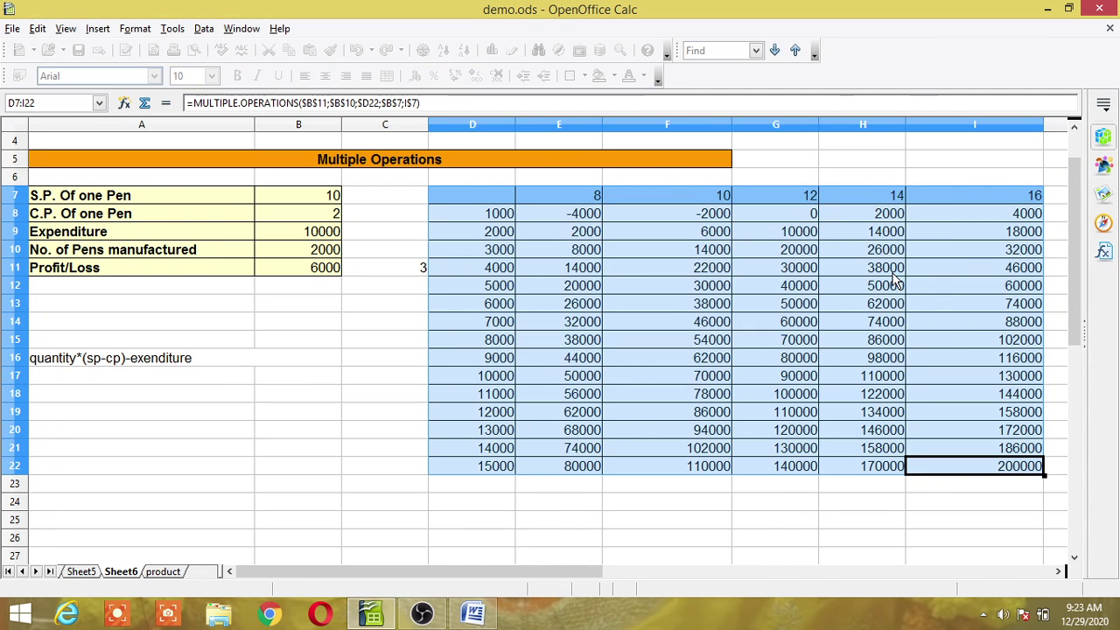
- Examine the profit/loss results in E8:I22 against the pen quantities in column D and the selling prices in row 7
{"action": "key", "text": "F8"}
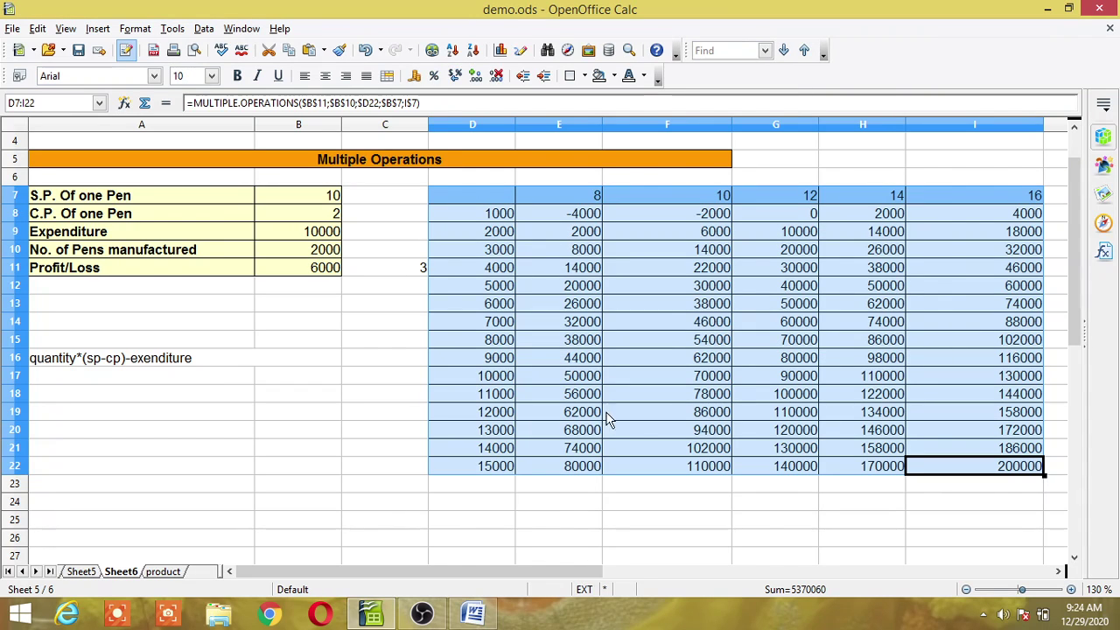
{"action": "left_click", "coordinate": [631, 219]}
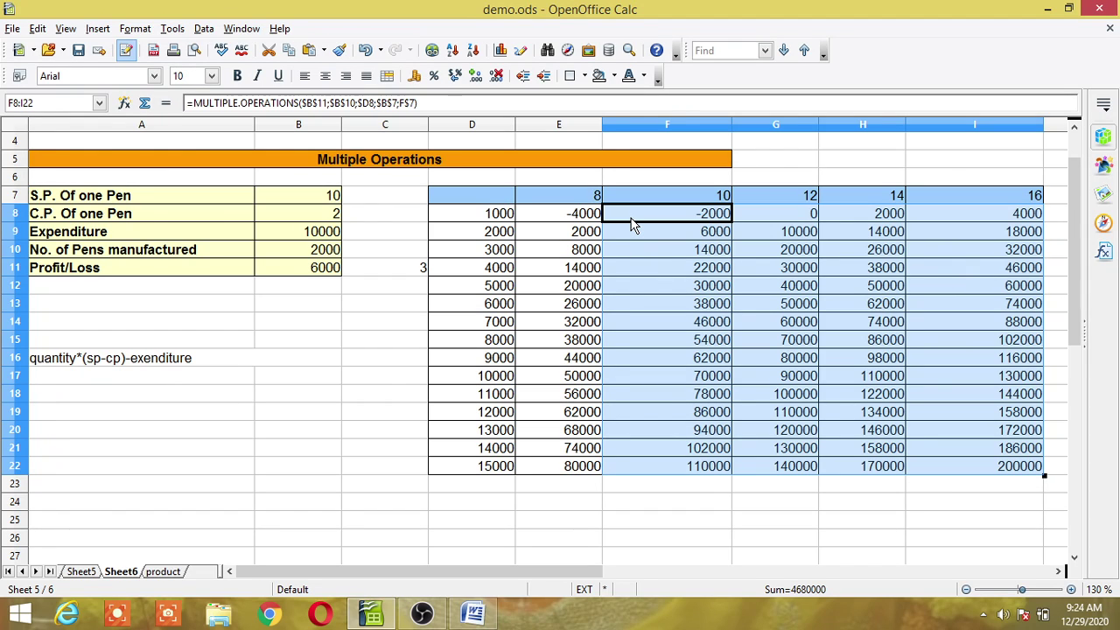
{"action": "left_click", "coordinate": [579, 196]}
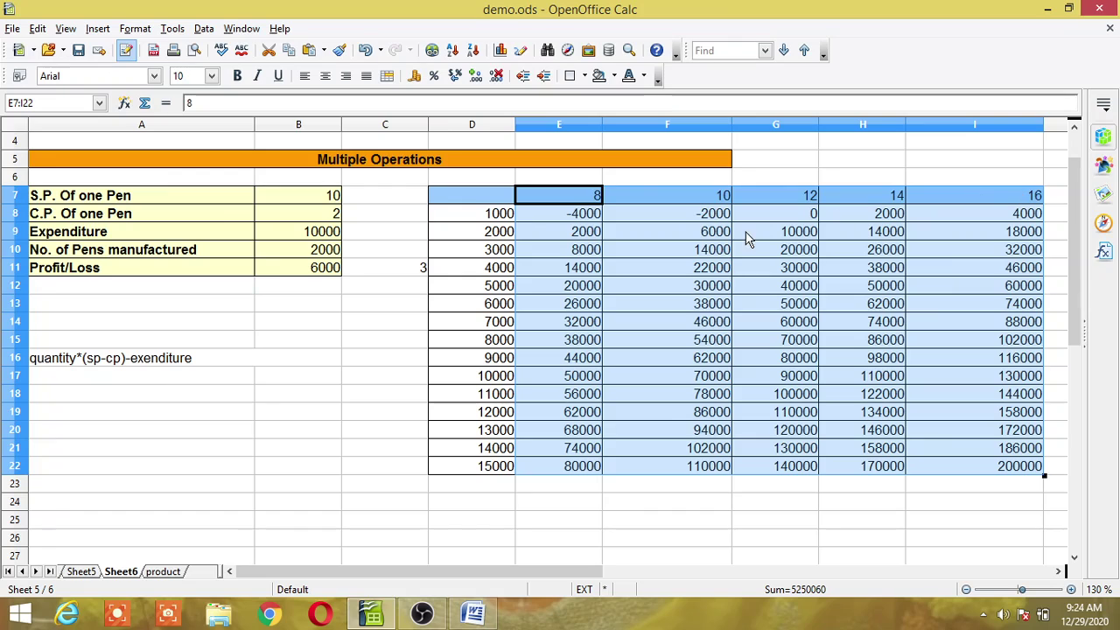
{"action": "left_click", "coordinate": [477, 220], "text": "shift"}
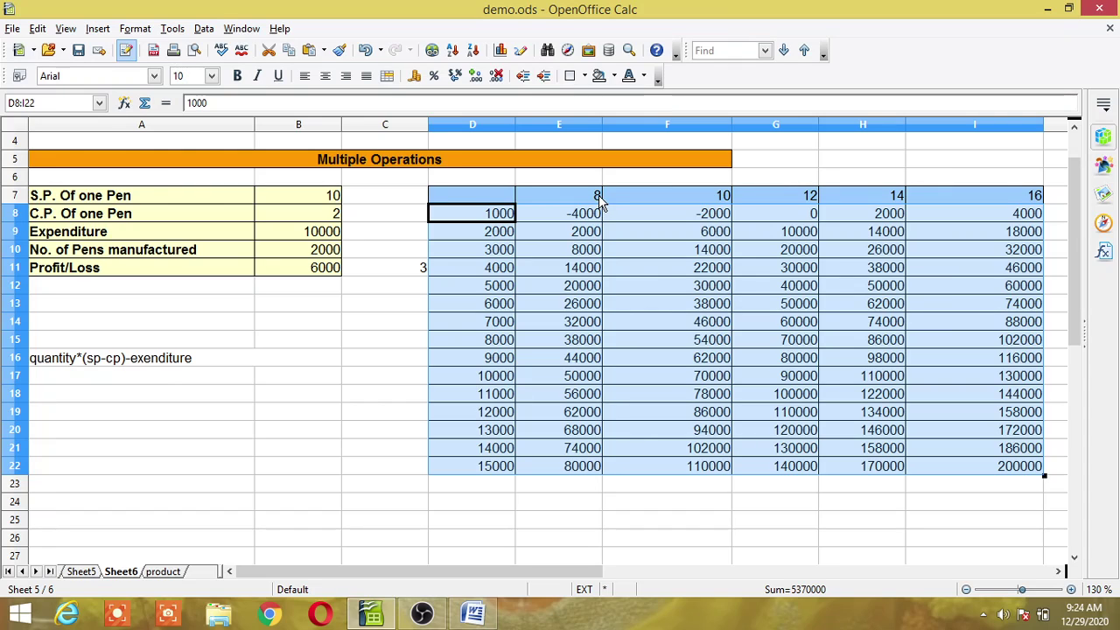
{"action": "left_click", "coordinate": [600, 221], "text": "shift"}
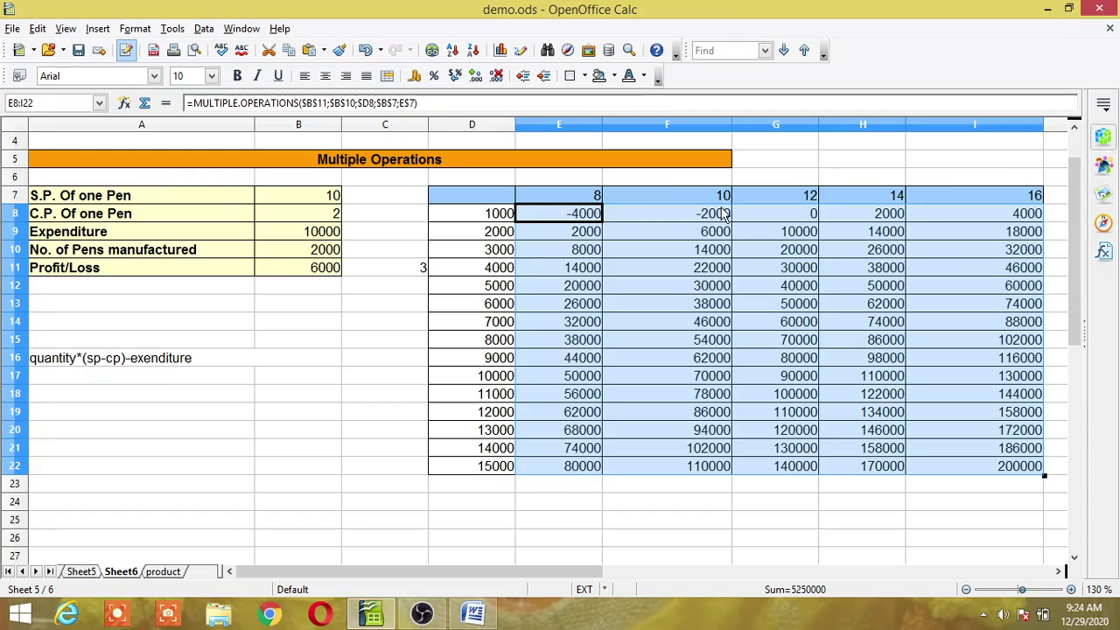
{"action": "left_click", "coordinate": [500, 251], "text": "shift"}
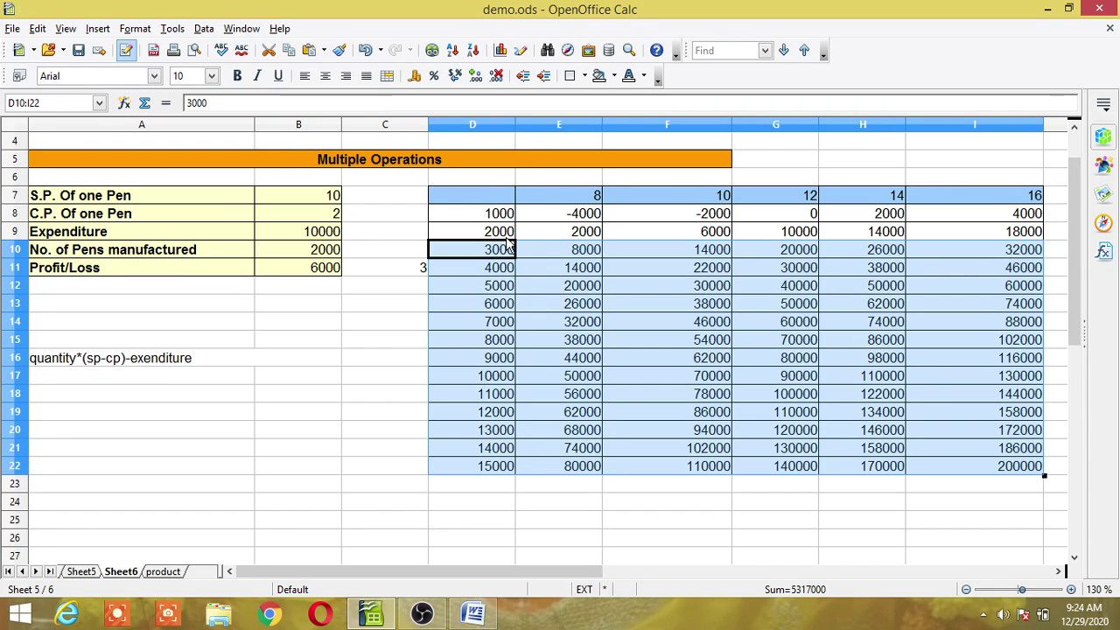
{"action": "key", "text": "shift+Up"}
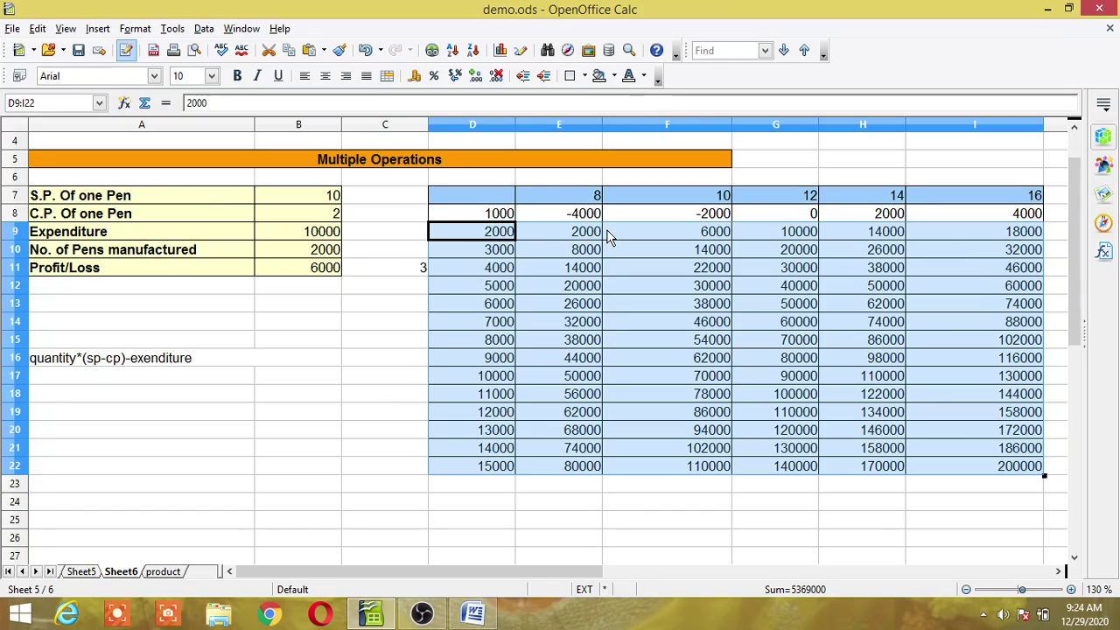
{"action": "left_click", "coordinate": [723, 231], "text": "shift"}
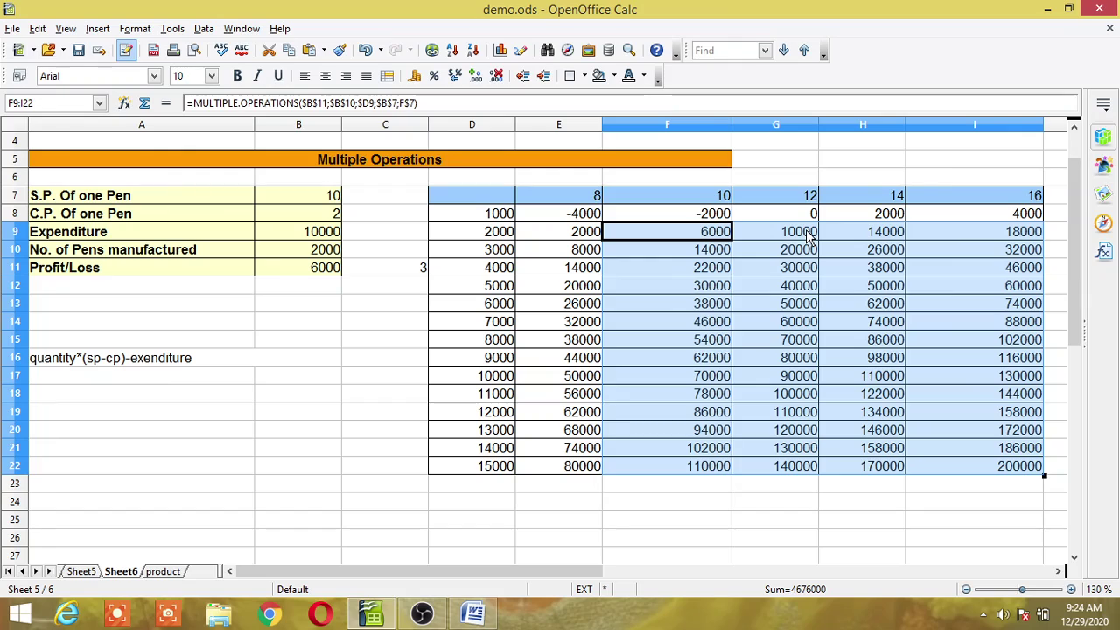
{"action": "left_click", "coordinate": [808, 237]}
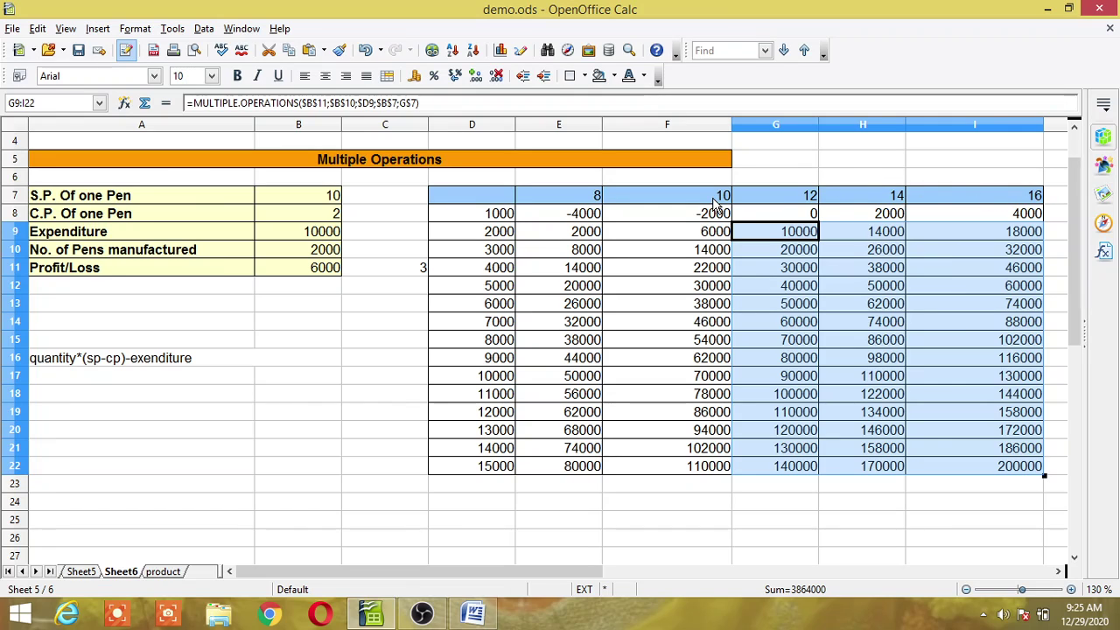
{"action": "left_click", "coordinate": [588, 361]}
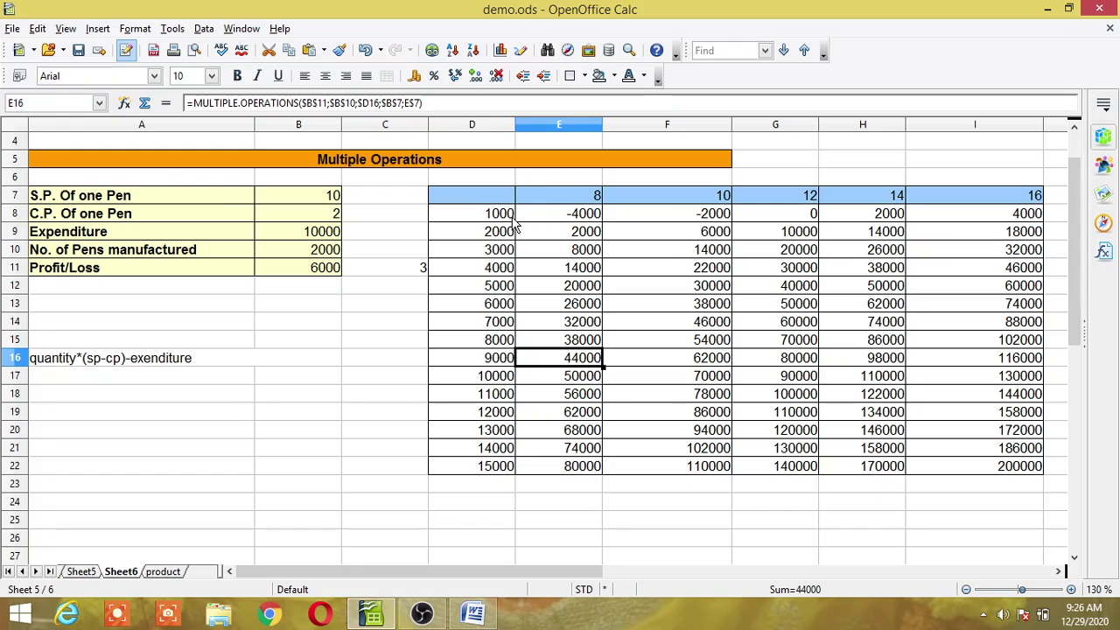
{"action": "left_click", "coordinate": [814, 219]}
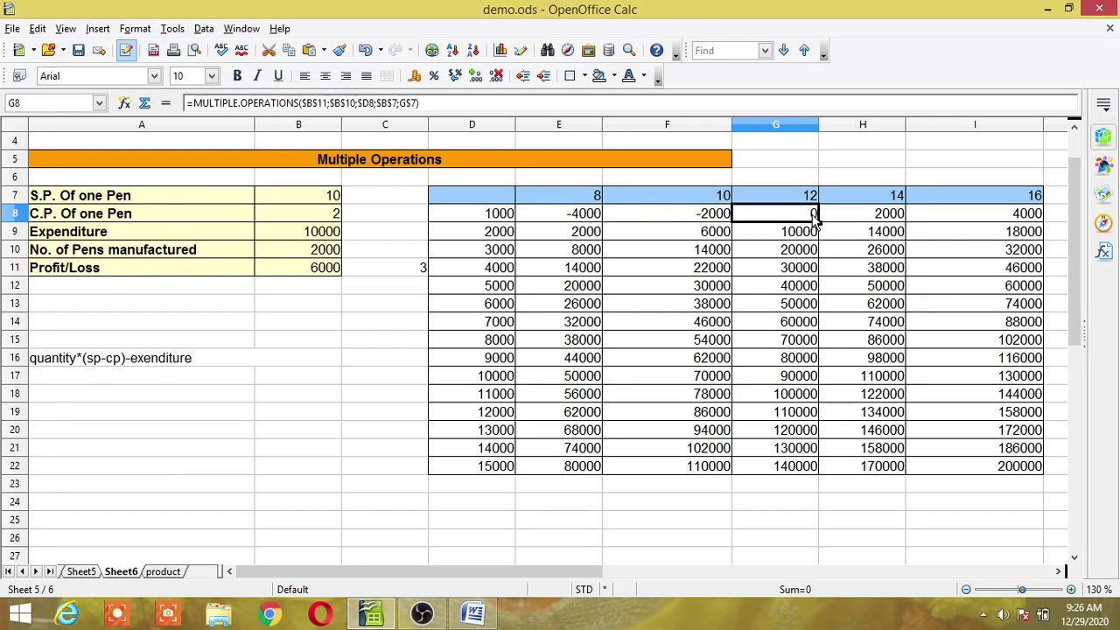